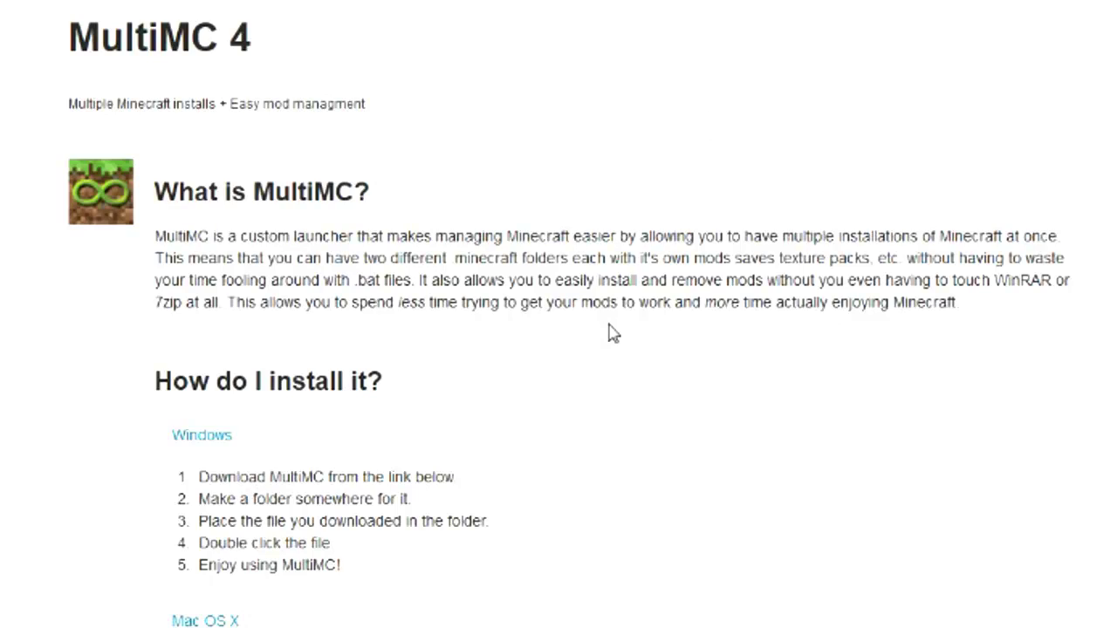
Read through the MultiMC 4 web page, covering its description, install instructions, features and downloads
{"action": "scroll", "coordinate": [611, 332], "scroll_direction": "down", "scroll_amount": 7}
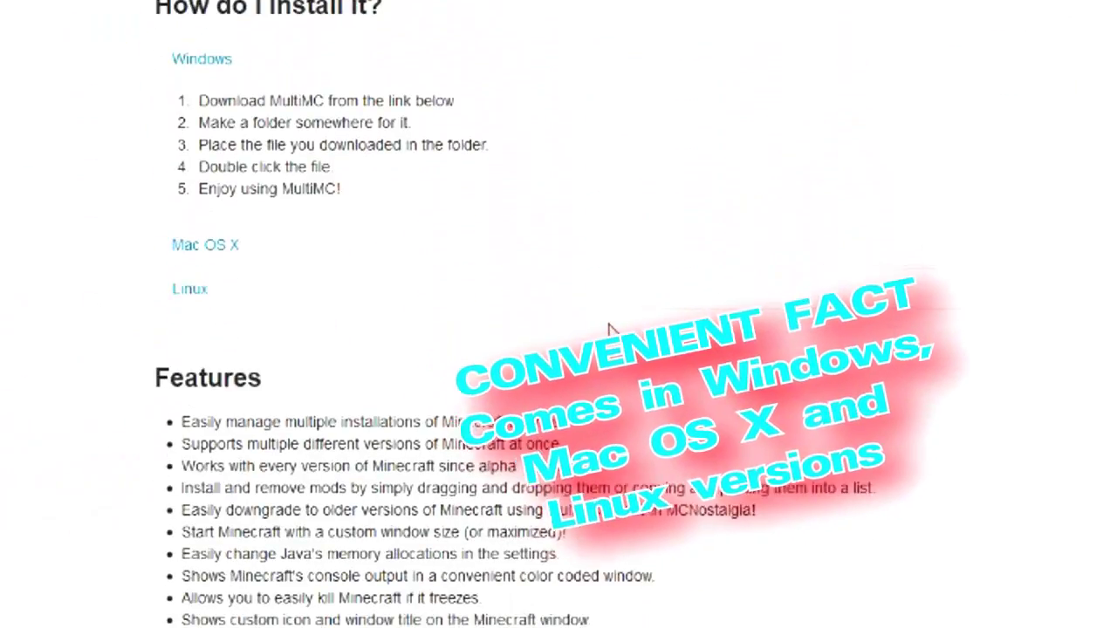
{"action": "scroll", "coordinate": [611, 332], "scroll_direction": "down", "scroll_amount": 2}
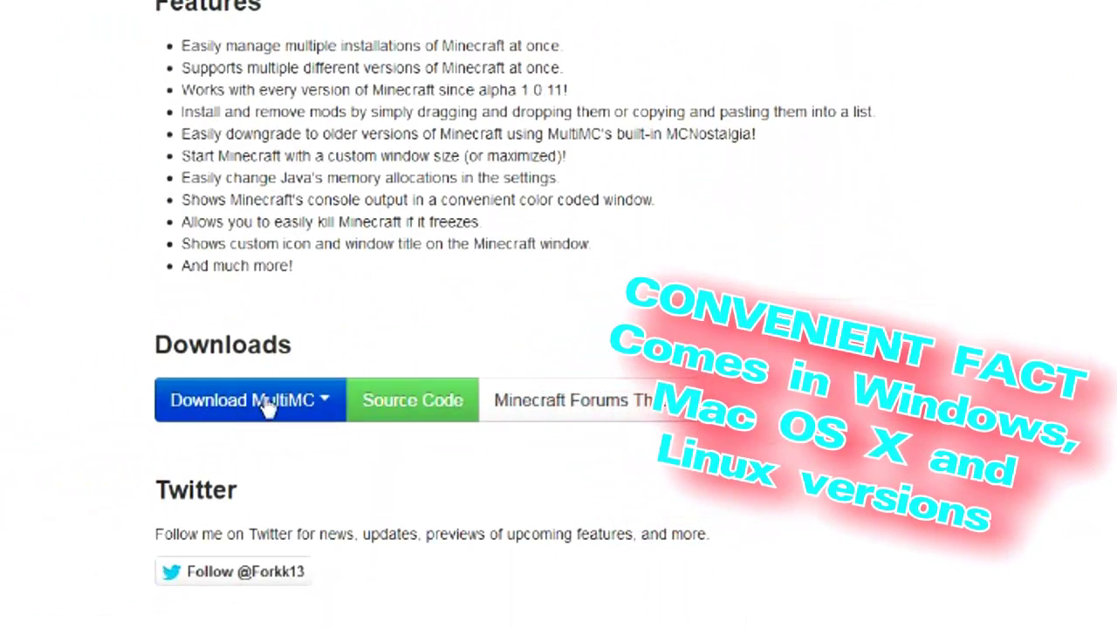
{"action": "scroll", "coordinate": [785, 362], "scroll_direction": "down", "scroll_amount": 5}
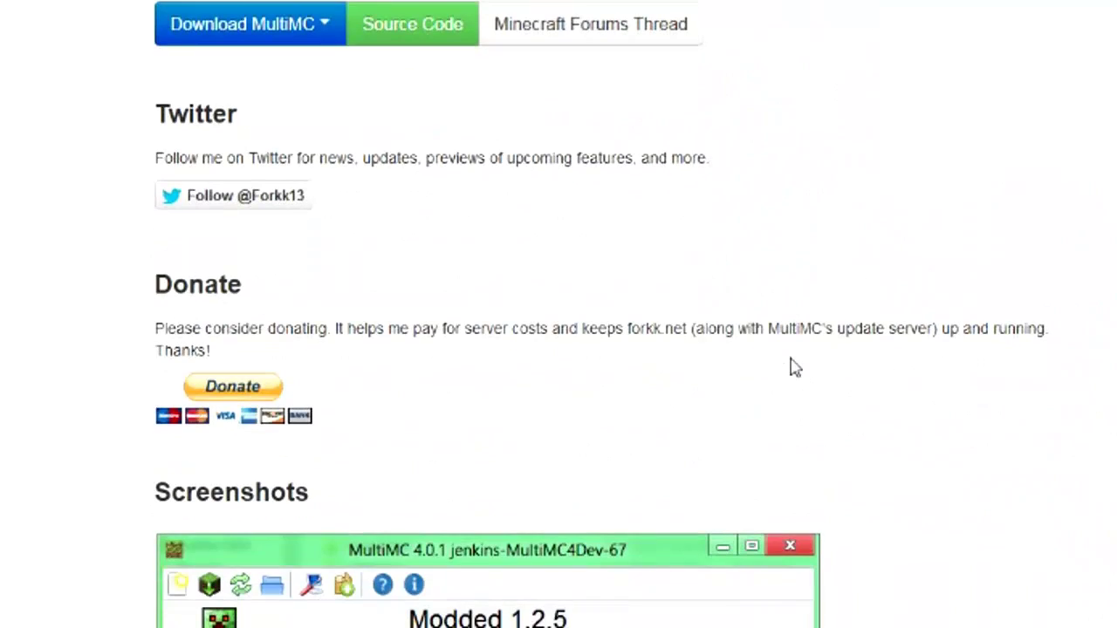
{"action": "scroll", "coordinate": [919, 480], "scroll_direction": "down", "scroll_amount": 2}
{"action": "scroll", "coordinate": [923, 480], "scroll_direction": "up", "scroll_amount": 12}
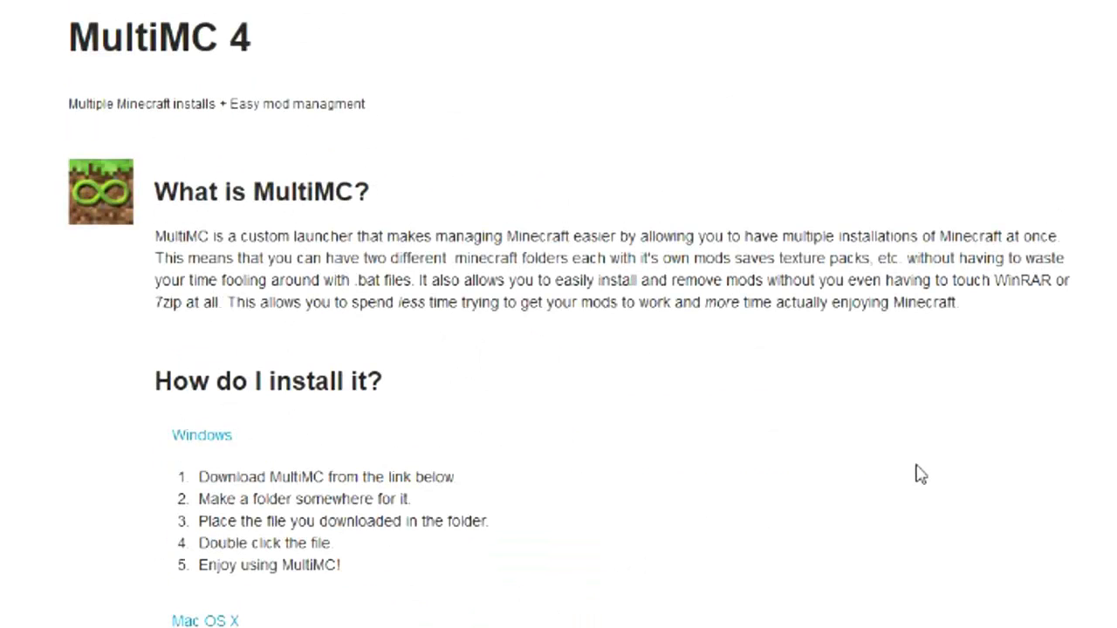
{"action": "scroll", "coordinate": [661, 150], "scroll_direction": "down", "scroll_amount": 3}
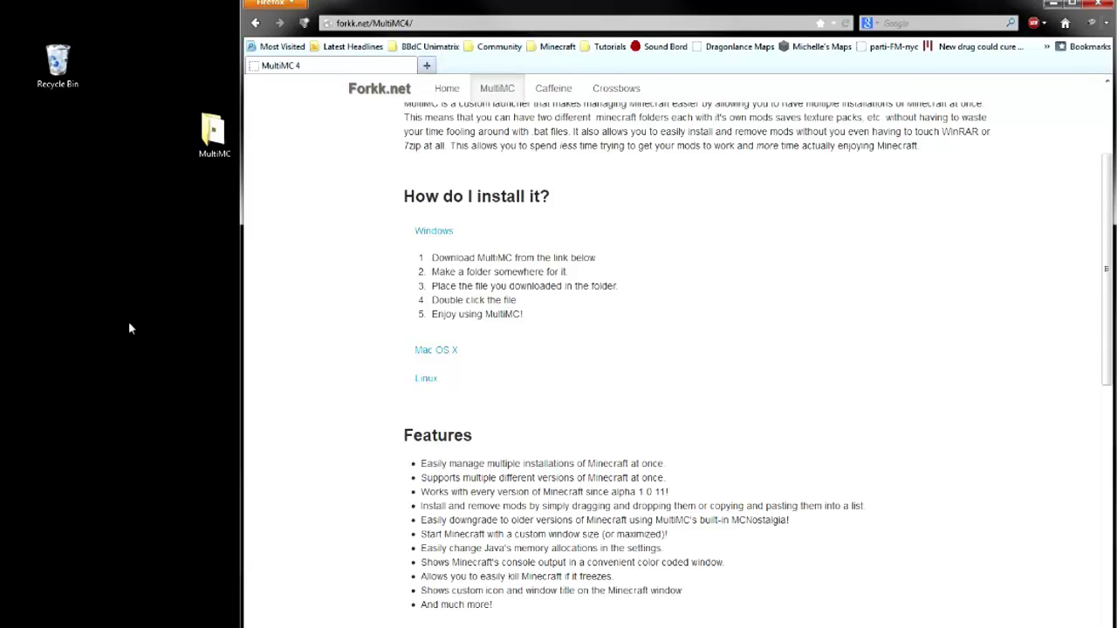
Open the MultiMC folder on the desktop and run MultiMC.exe, placing the launcher window beside the folder's files
{"action": "double_click", "coordinate": [212, 135]}
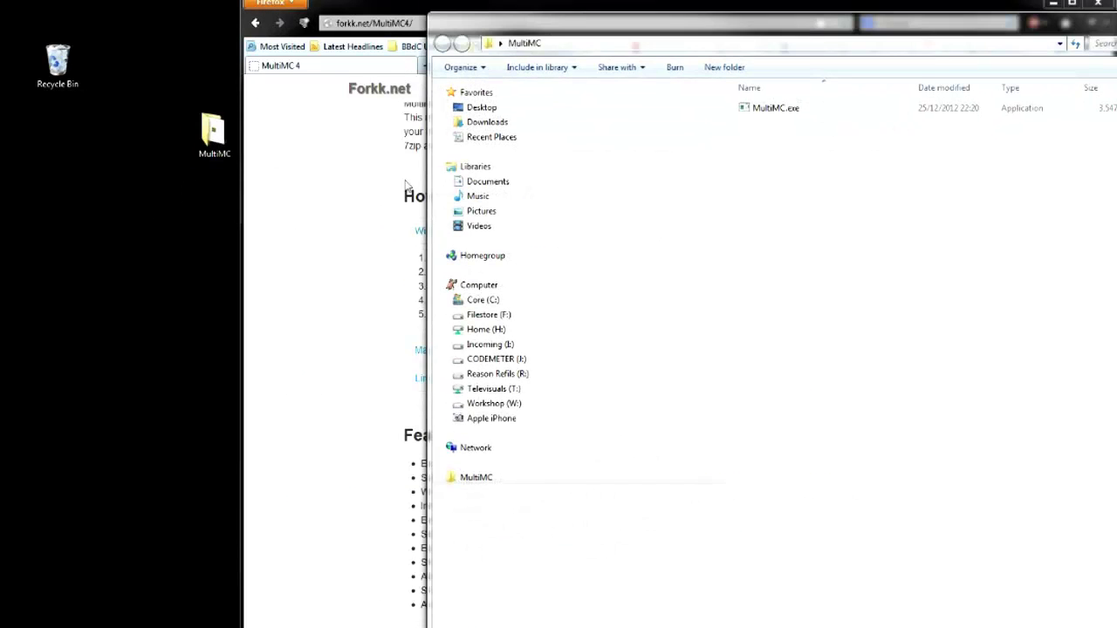
{"action": "left_click_drag", "start_coordinate": [940, 33], "coordinate": [731, 33]}
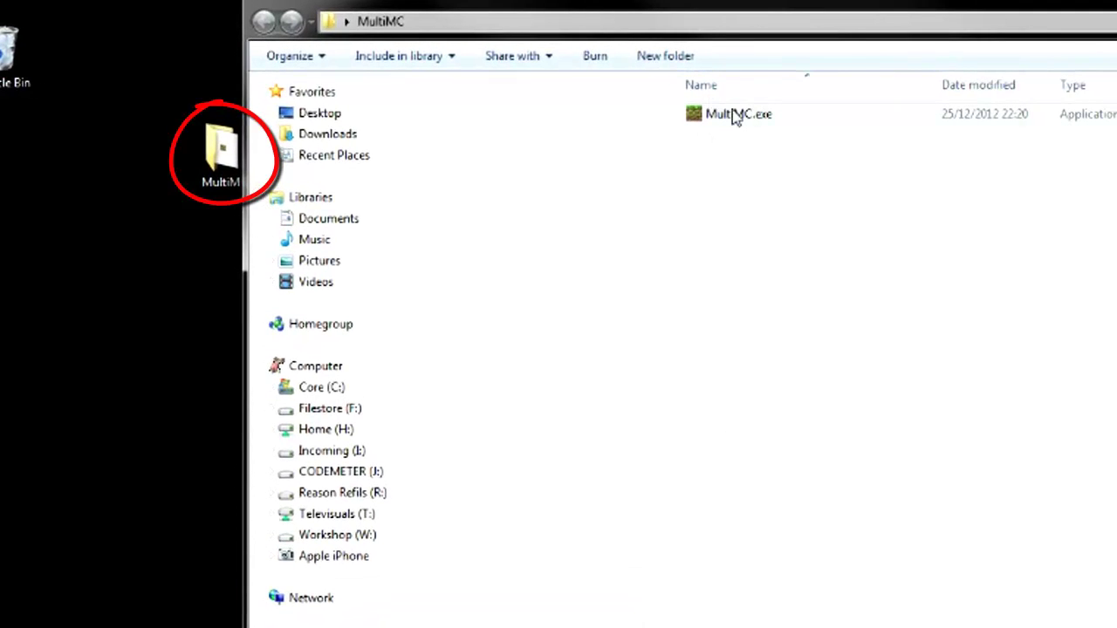
{"action": "double_click", "coordinate": [736, 116]}
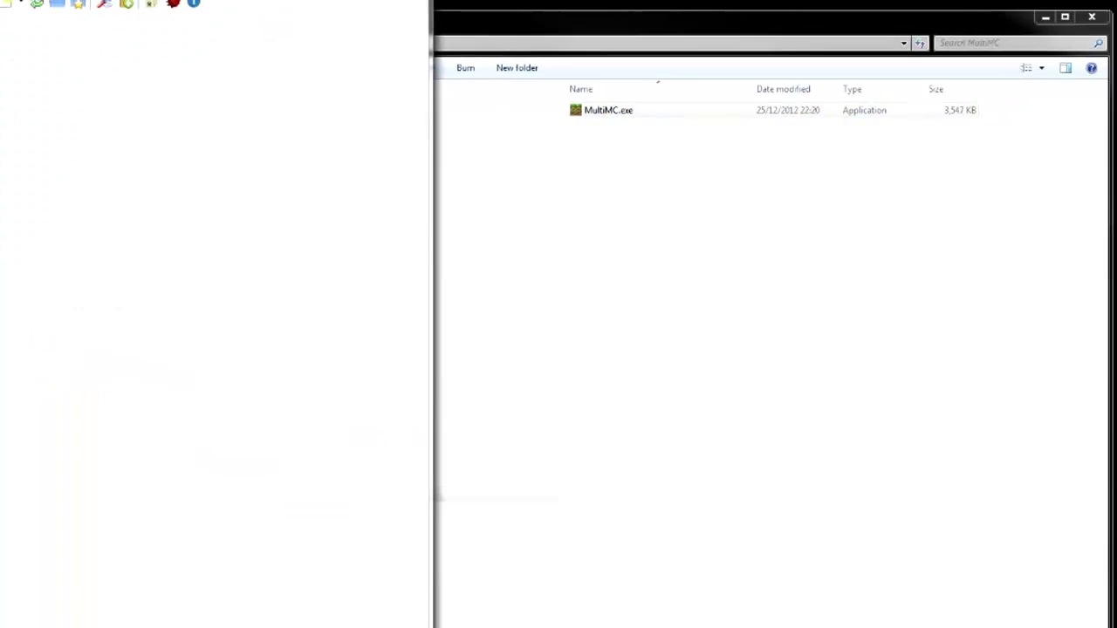
{"action": "left_click_drag", "start_coordinate": [278, 7], "coordinate": [376, 90]}
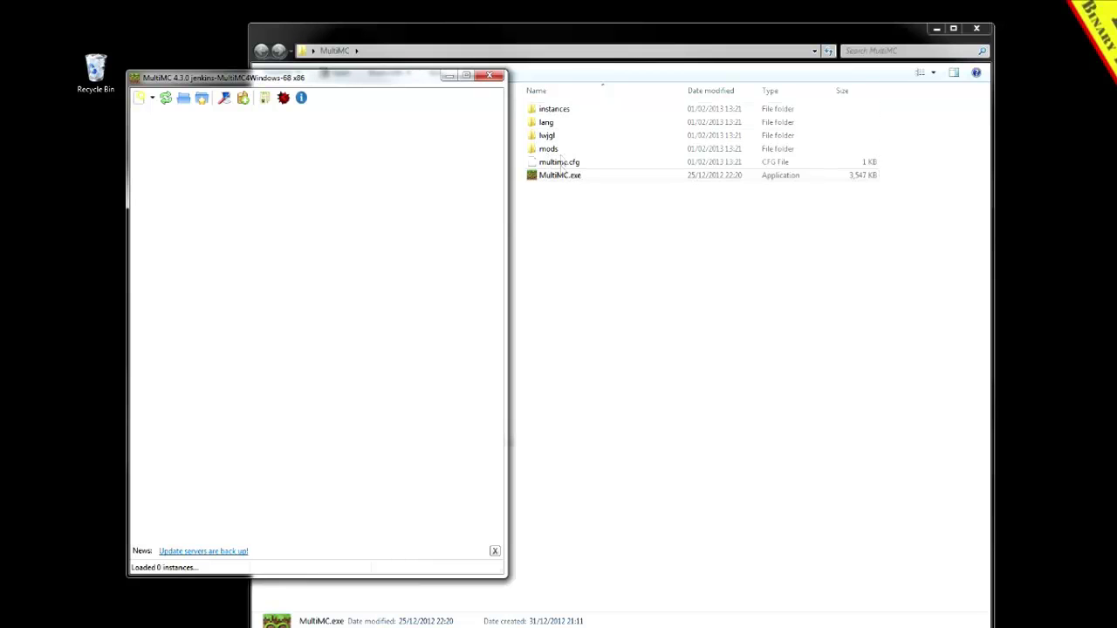
{"action": "mouse_move", "coordinate": [377, 82]}
{"action": "left_mouse_down"}
{"action": "mouse_move", "coordinate": [640, 126]}
{"action": "mouse_move", "coordinate": [310, 96]}
{"action": "mouse_move", "coordinate": [379, 85]}
{"action": "left_mouse_up"}
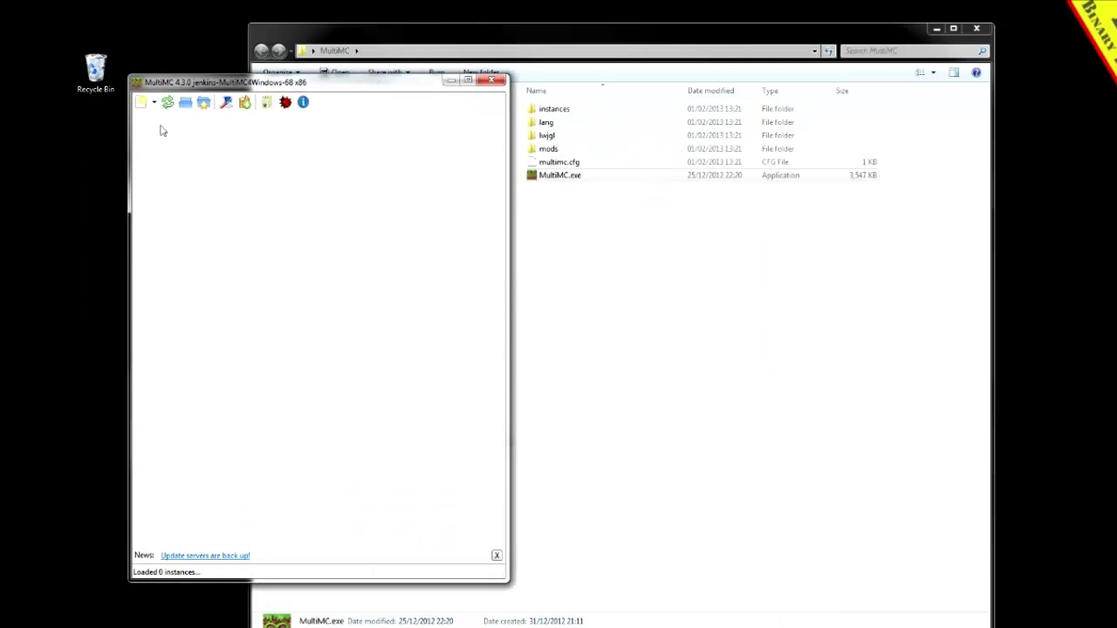
Apply the Fancy GUI style in the MultiMC settings and restart the launcher
{"action": "left_click", "coordinate": [227, 104]}
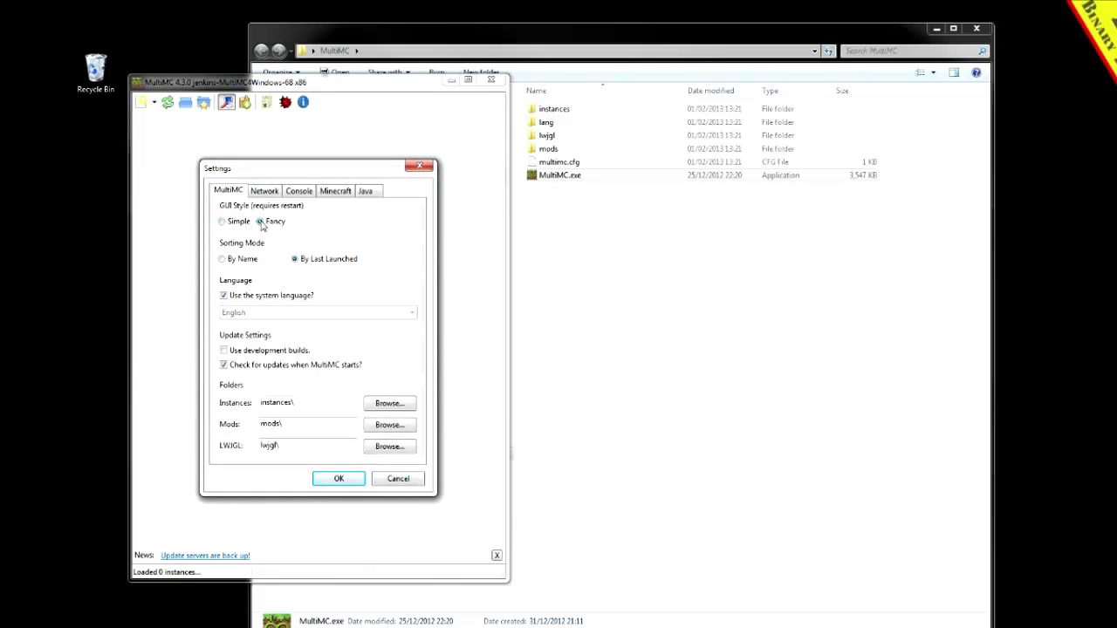
{"action": "left_click", "coordinate": [338, 482]}
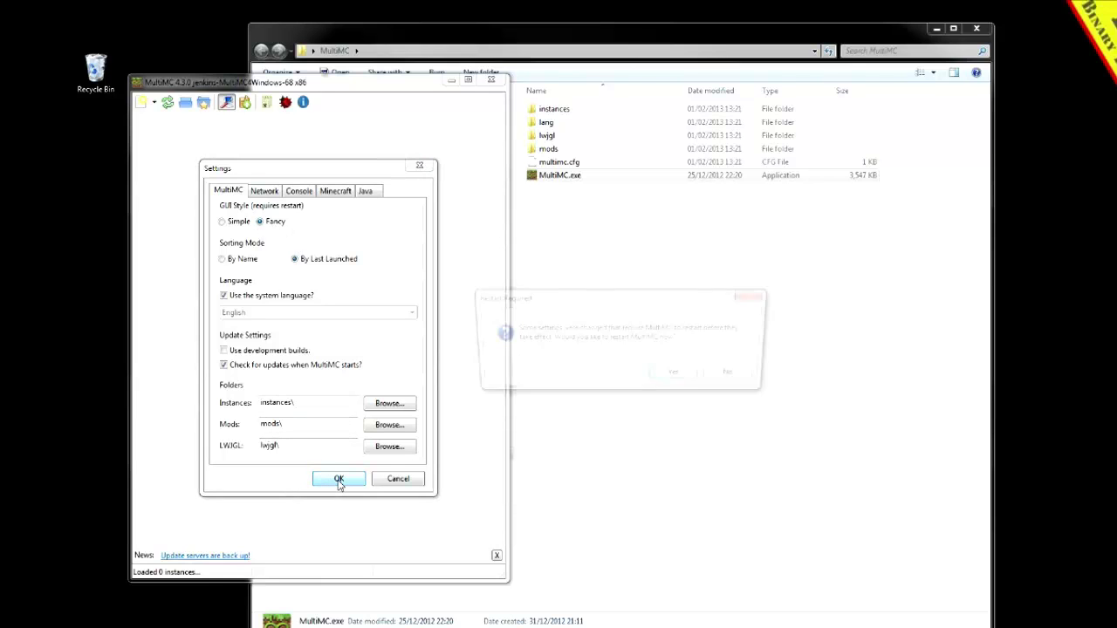
{"action": "left_click", "coordinate": [677, 376]}
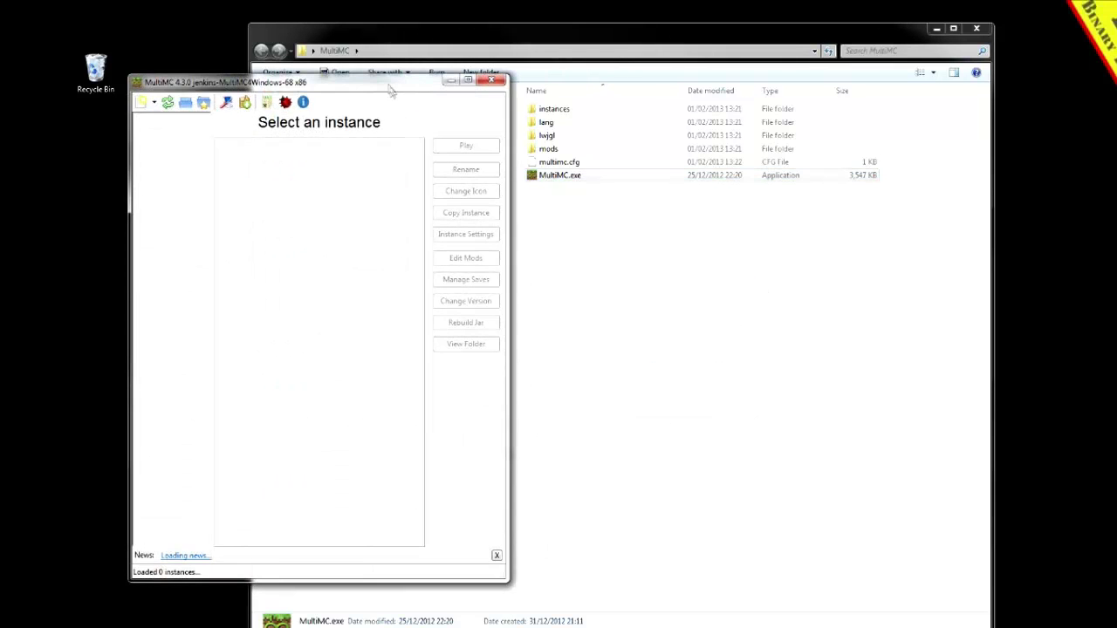
Minimize the MultiMC folder window and reposition the launcher window on the desktop
{"action": "left_click_drag", "start_coordinate": [390, 88], "coordinate": [638, 107]}
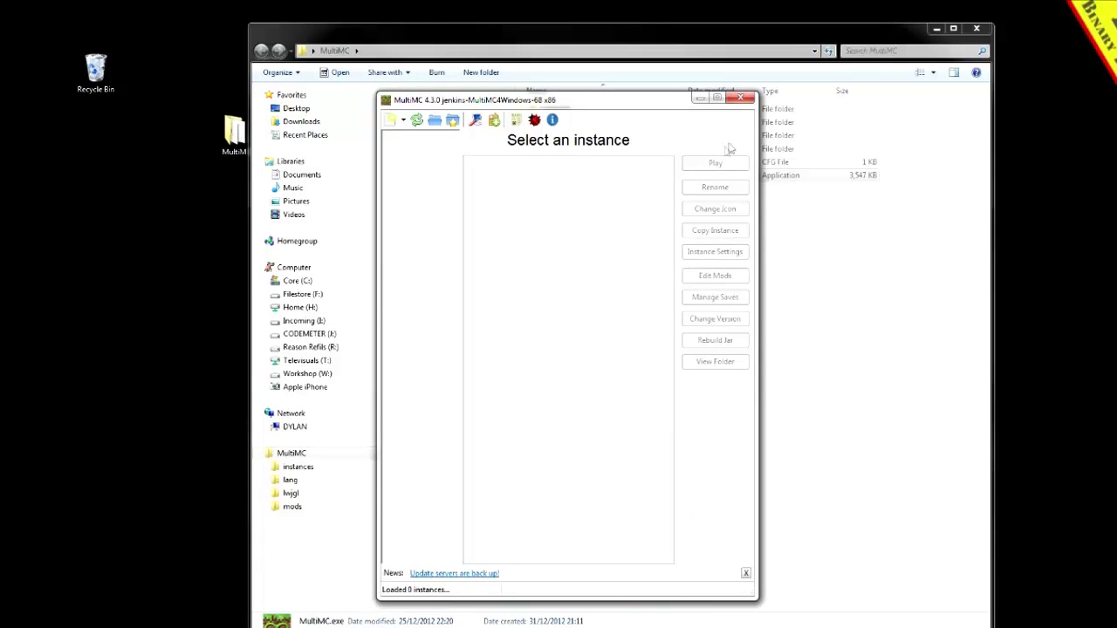
{"action": "left_click_drag", "start_coordinate": [650, 110], "coordinate": [609, 80]}
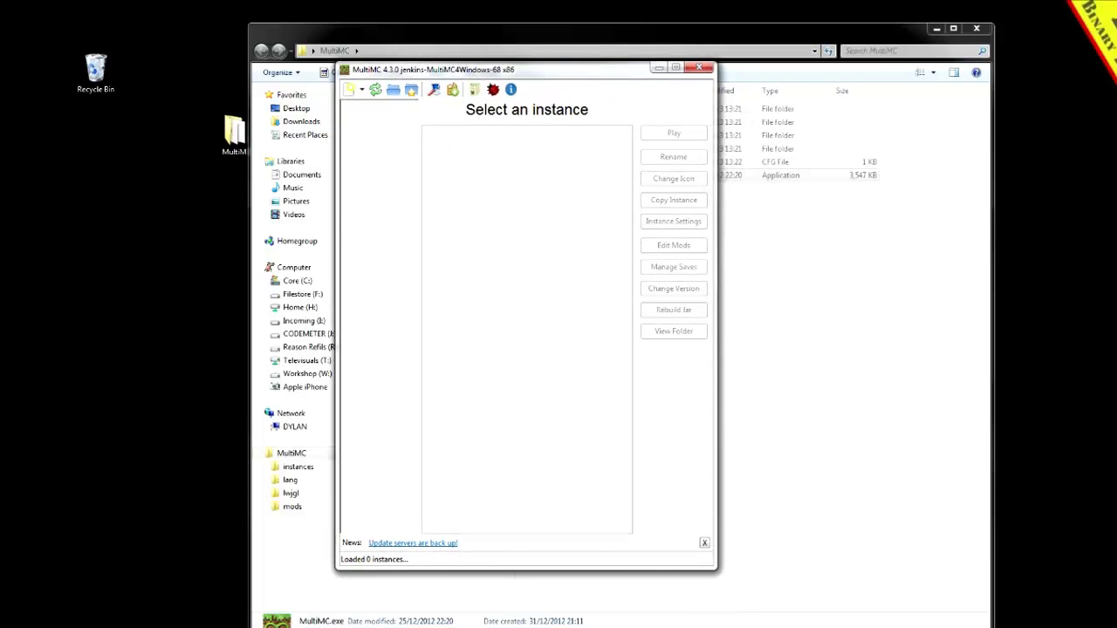
{"action": "left_click", "coordinate": [936, 30]}
{"action": "left_click_drag", "start_coordinate": [641, 91], "coordinate": [685, 91]}
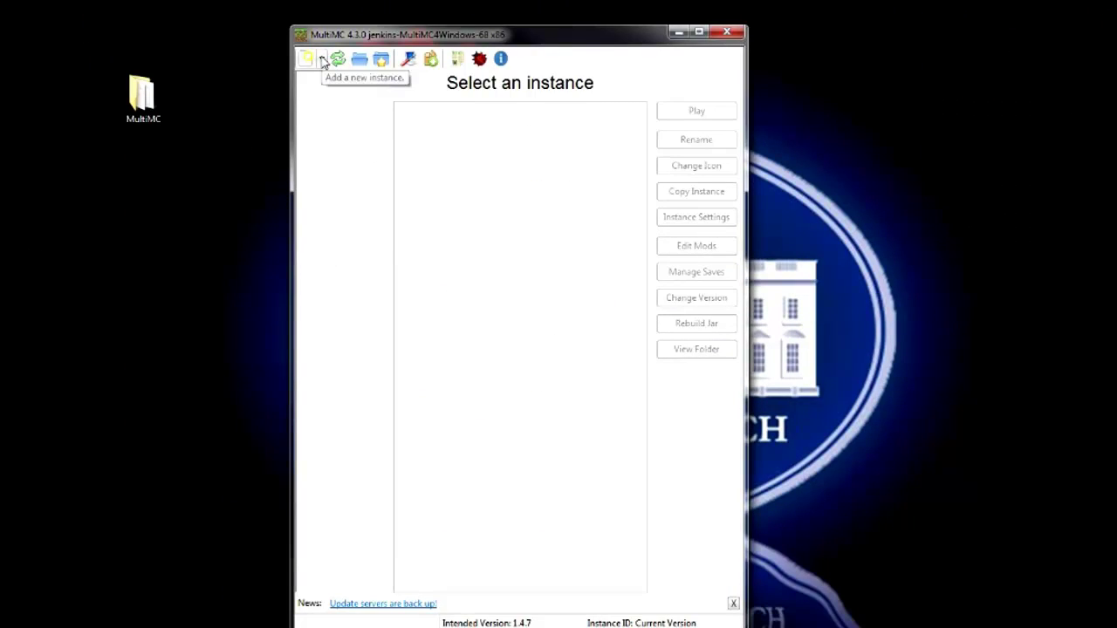
Create a new instance named Current Version and launch it
{"action": "left_click", "coordinate": [322, 59]}
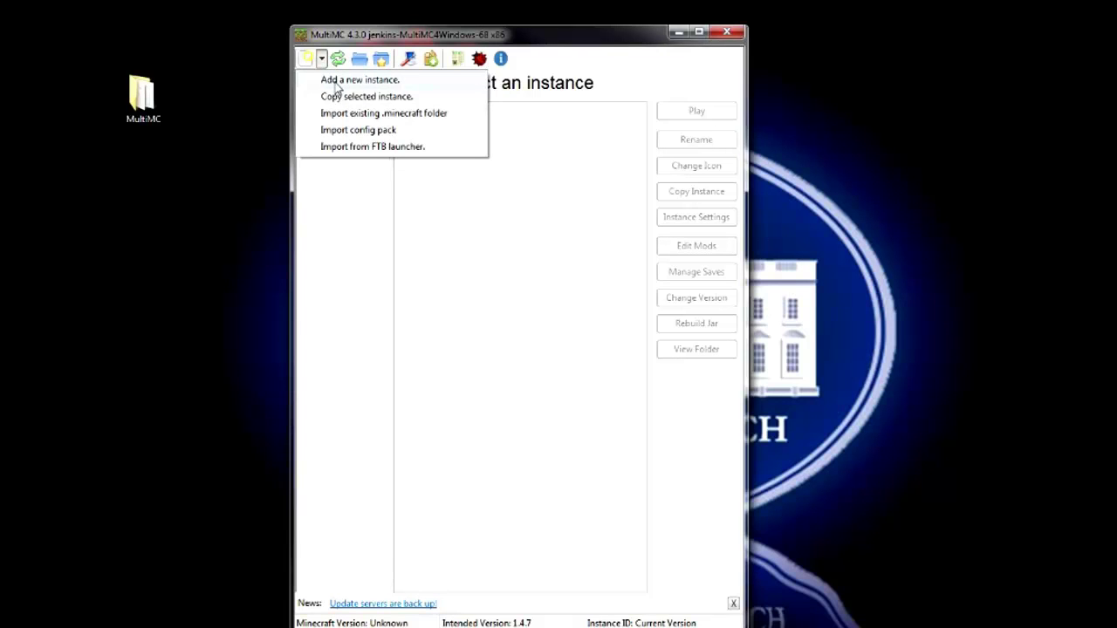
{"action": "left_click", "coordinate": [337, 83]}
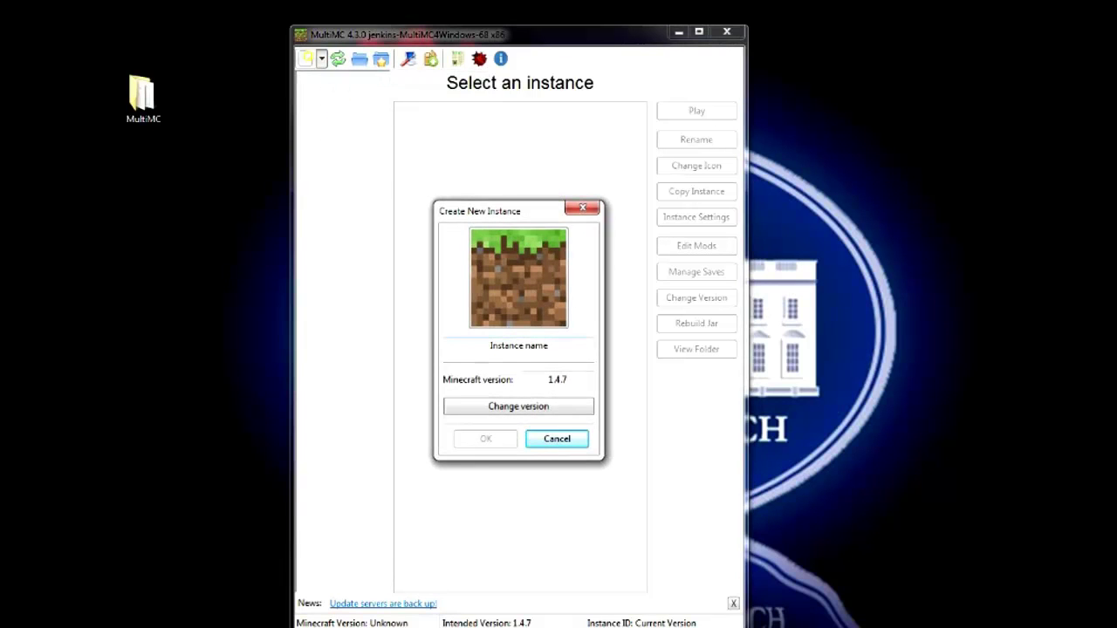
{"action": "left_click", "coordinate": [518, 345]}
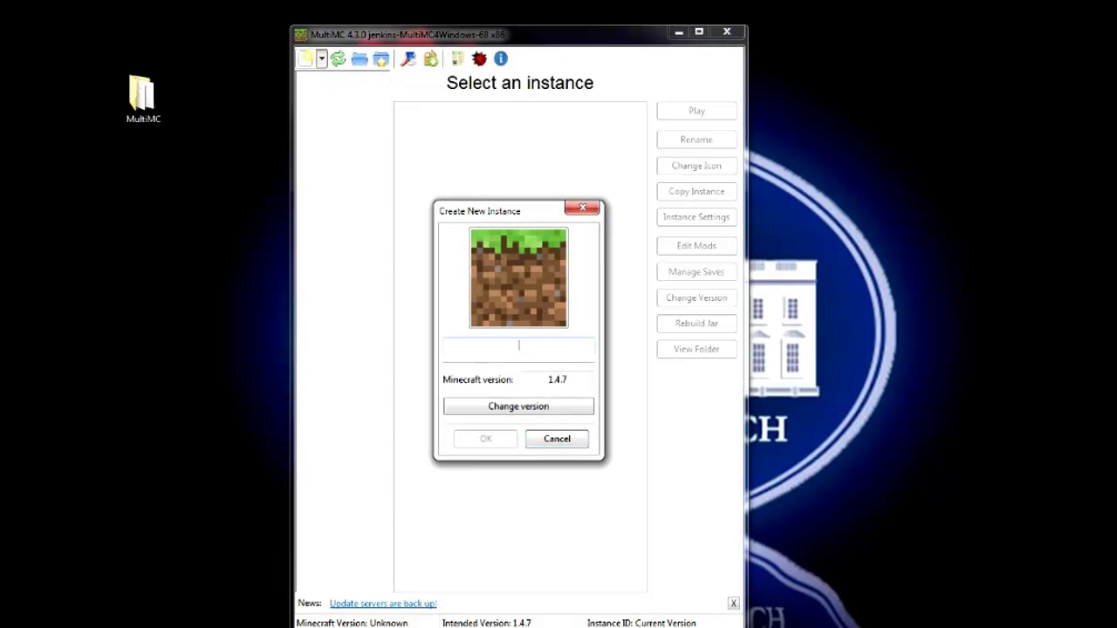
{"action": "type", "text": "Current V"}
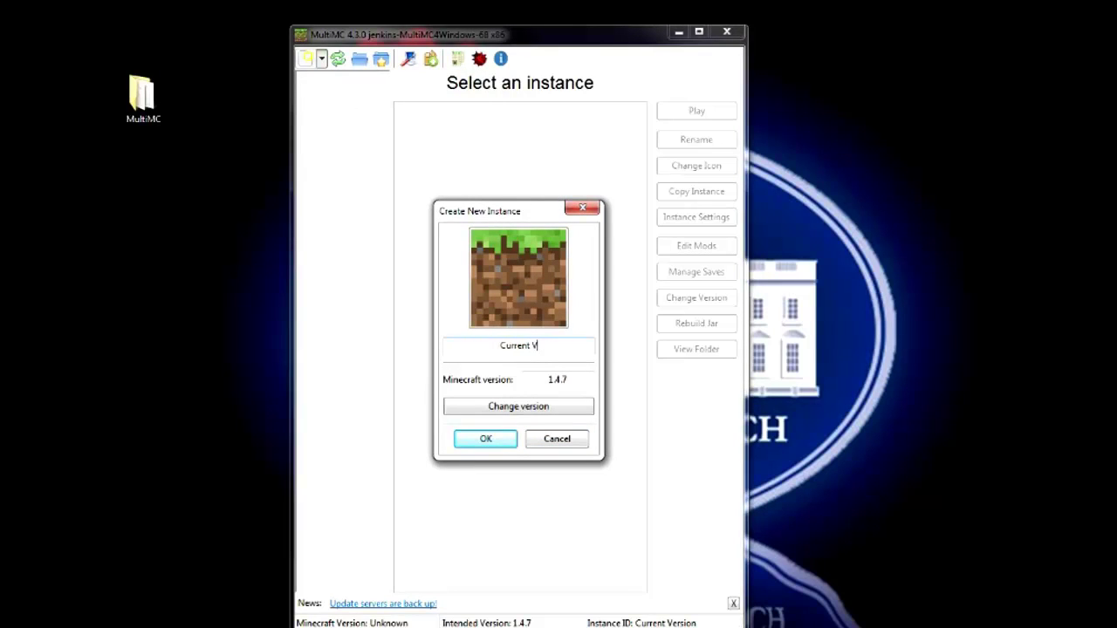
{"action": "type", "text": "ersion"}
{"action": "left_click", "coordinate": [487, 439]}
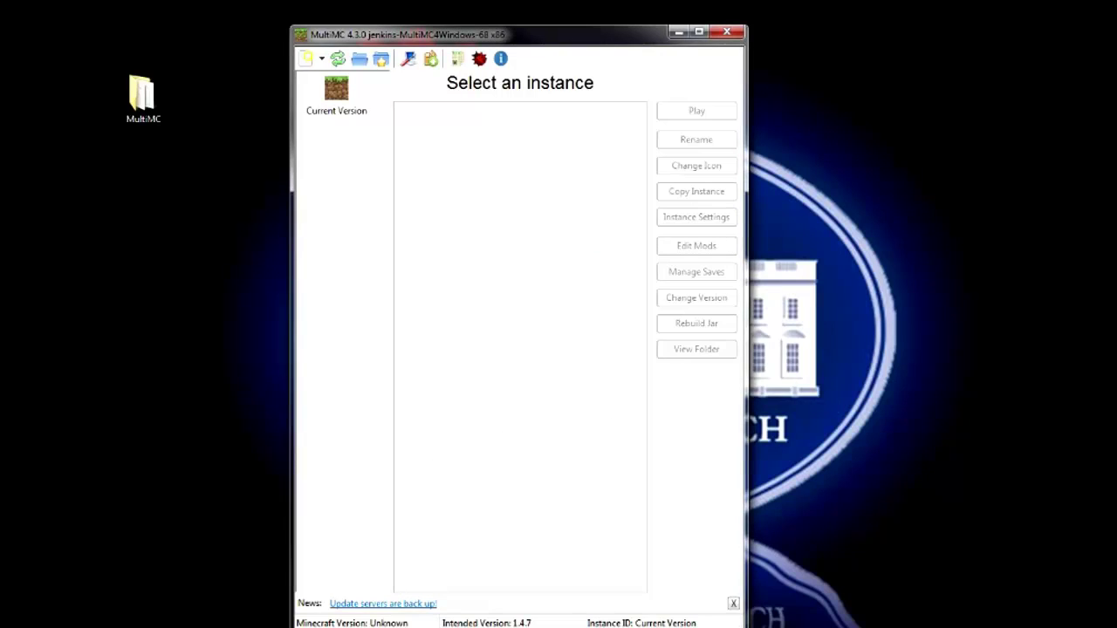
{"action": "left_click", "coordinate": [337, 102]}
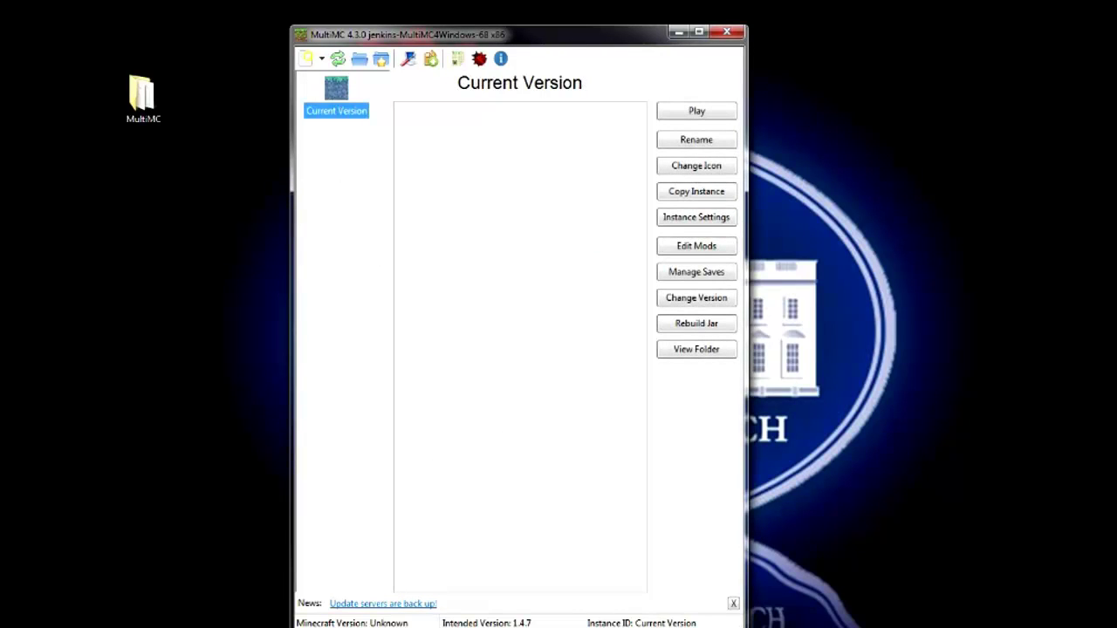
{"action": "left_click", "coordinate": [701, 114]}
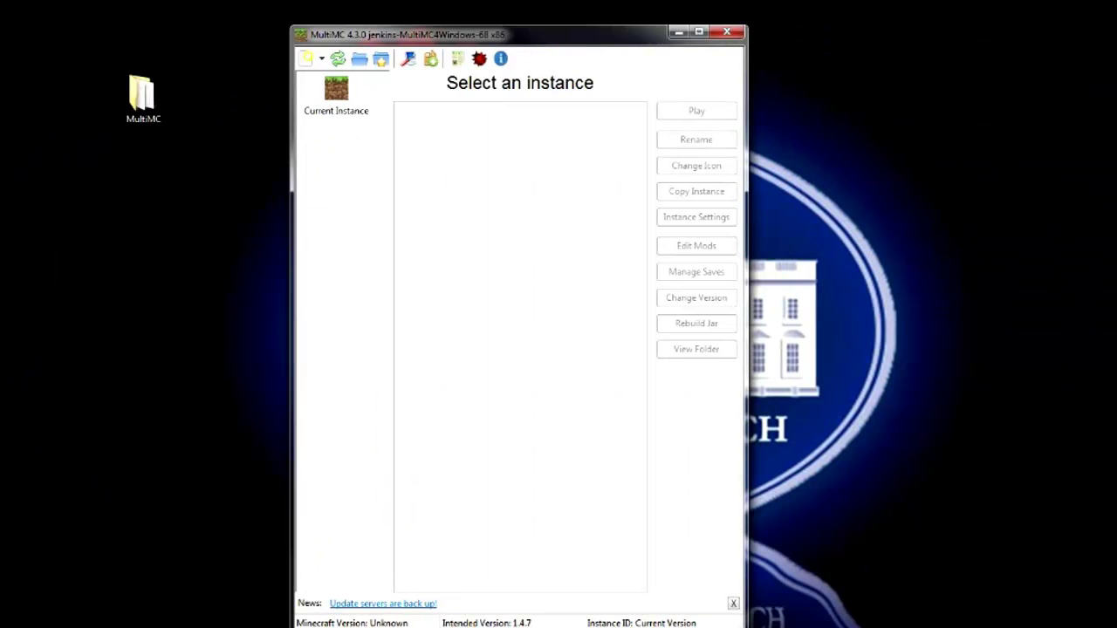
Enable automatic login when launching an instance in the Minecraft settings, leaving Start Minecraft maximized off
{"action": "left_click", "coordinate": [410, 59]}
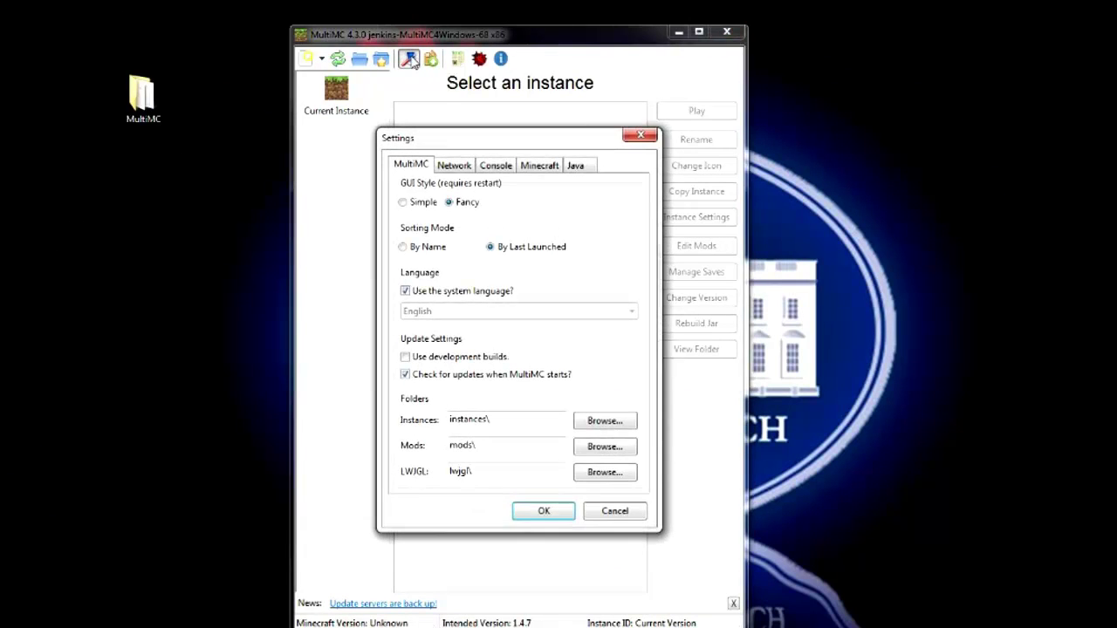
{"action": "left_click", "coordinate": [541, 168]}
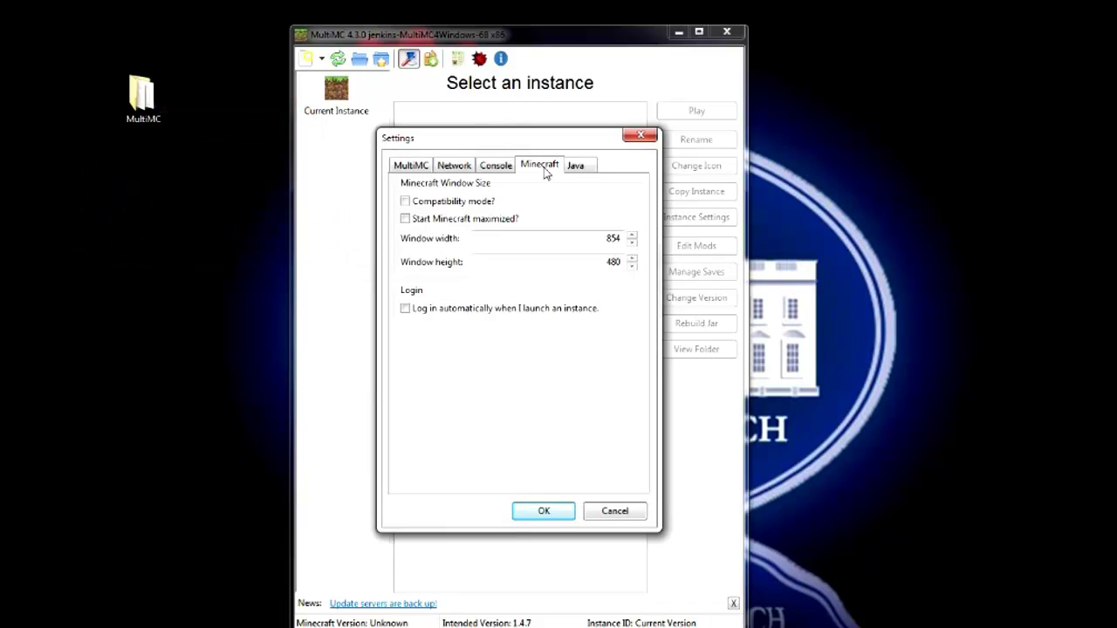
{"action": "left_click", "coordinate": [405, 308]}
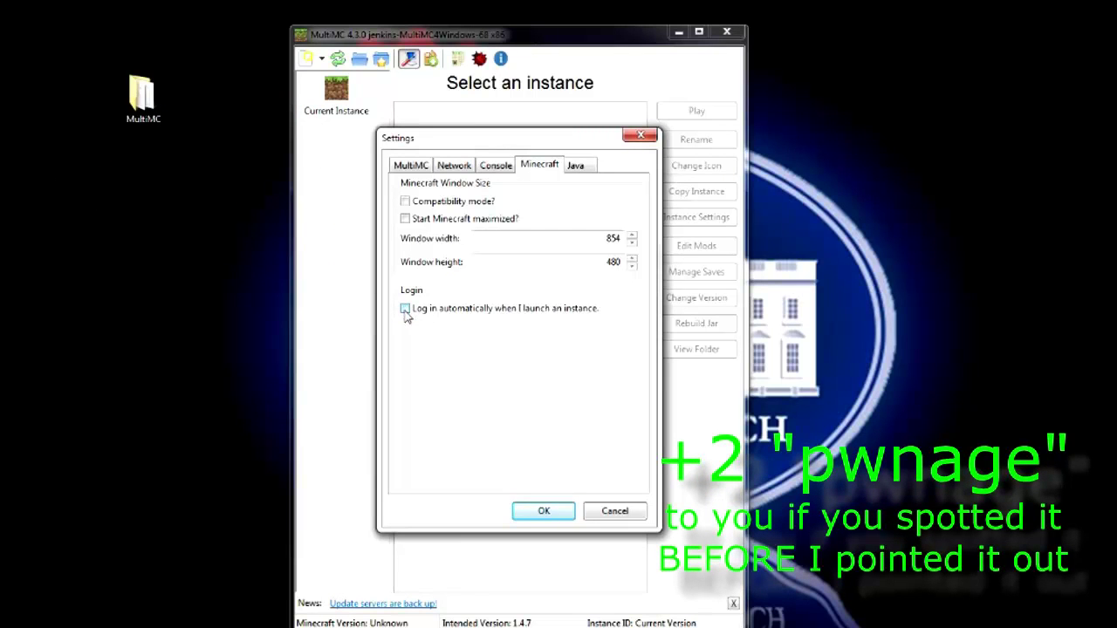
{"action": "left_click", "coordinate": [405, 310]}
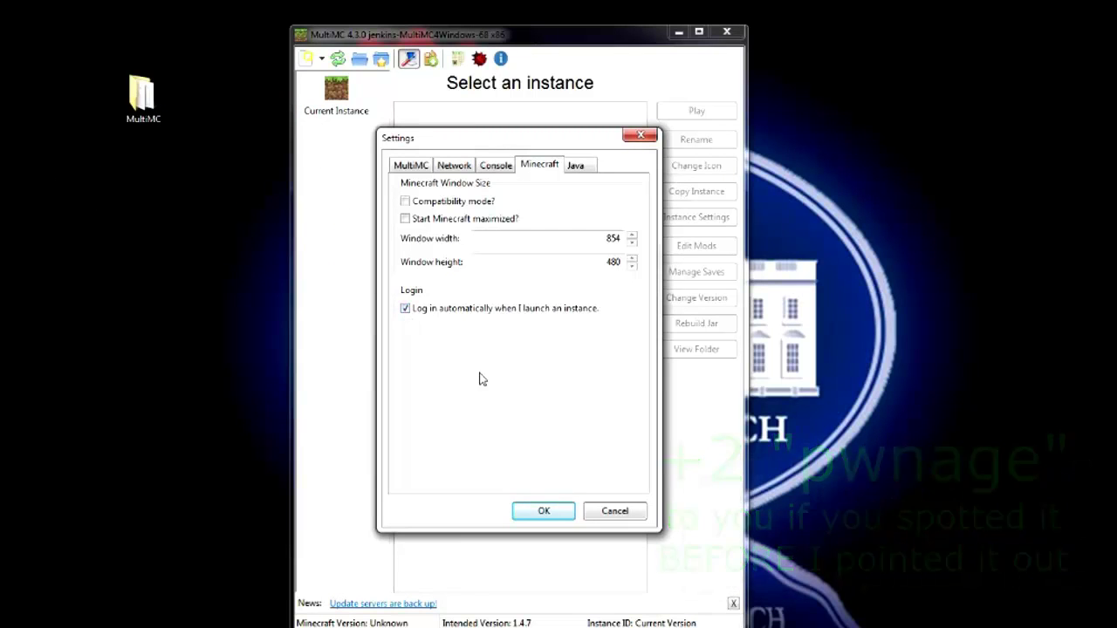
{"action": "left_click", "coordinate": [404, 219]}
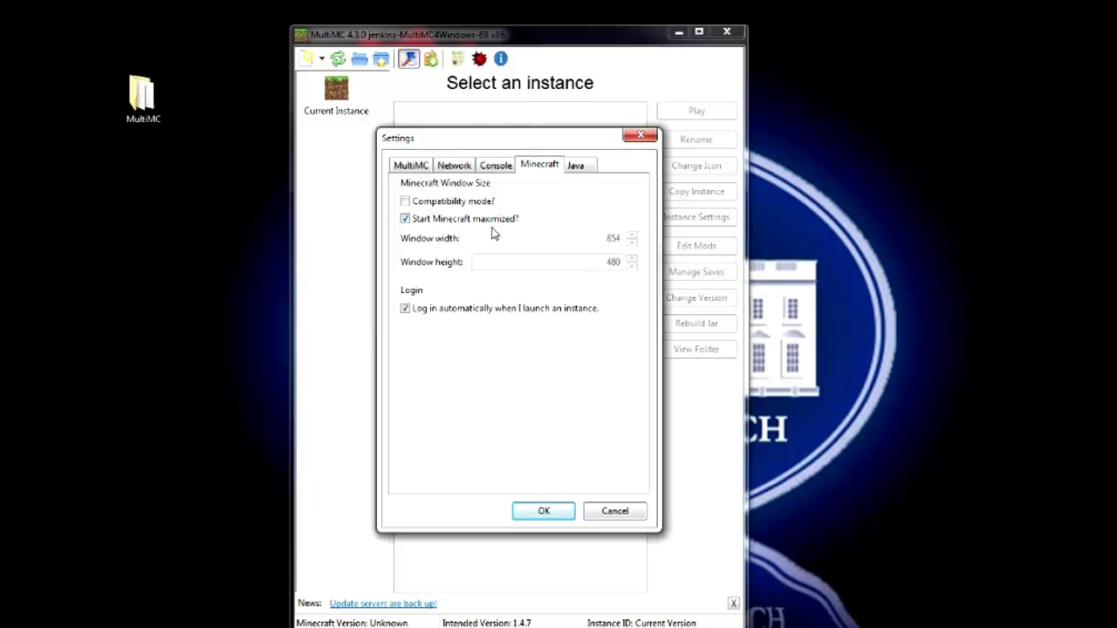
{"action": "left_click", "coordinate": [406, 219]}
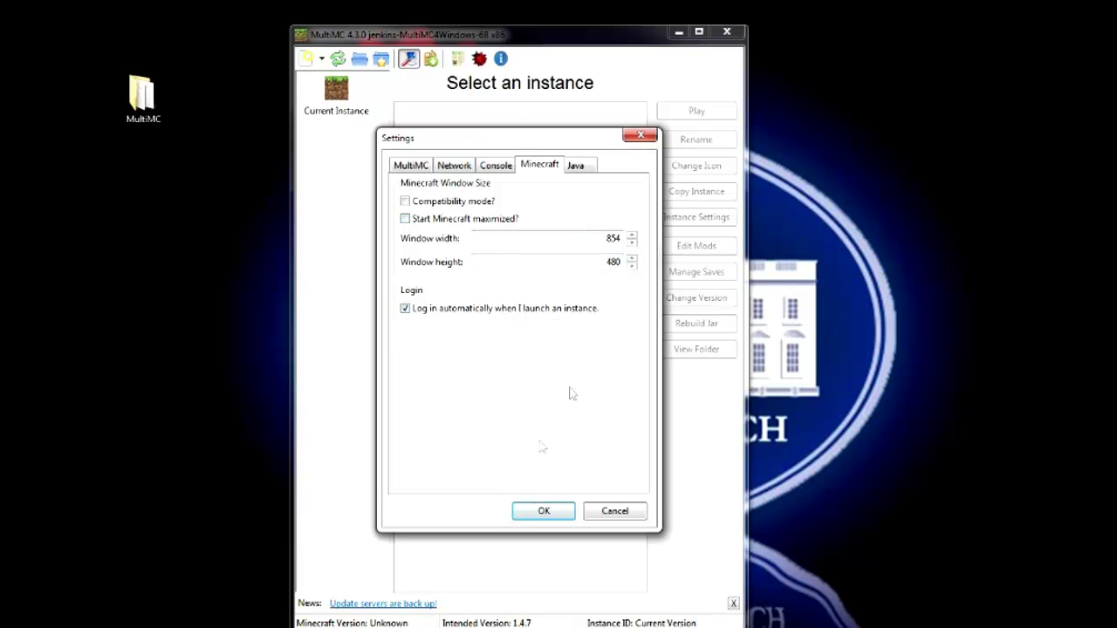
{"action": "left_click", "coordinate": [543, 511]}
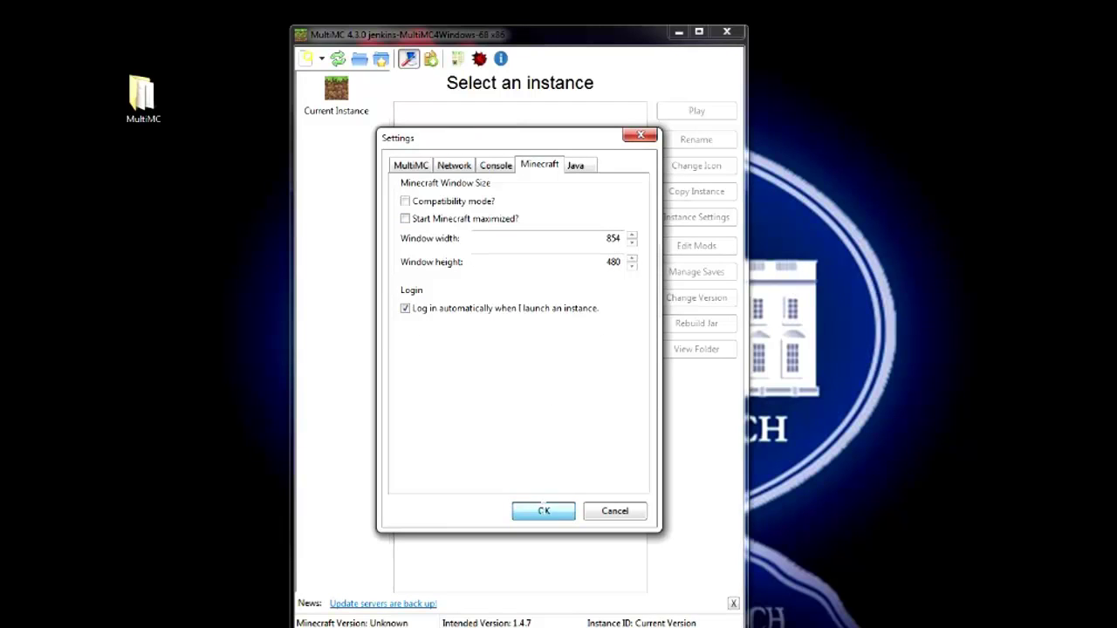
Launch Minecraft from the Current Instance entry
{"action": "left_click", "coordinate": [338, 97]}
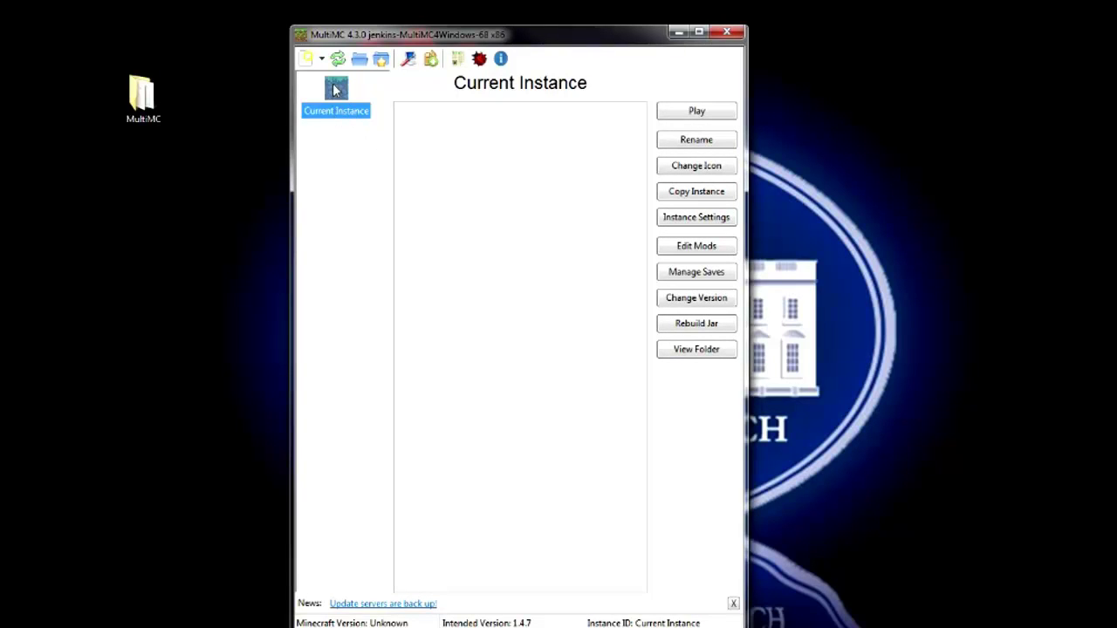
{"action": "left_click", "coordinate": [713, 114]}
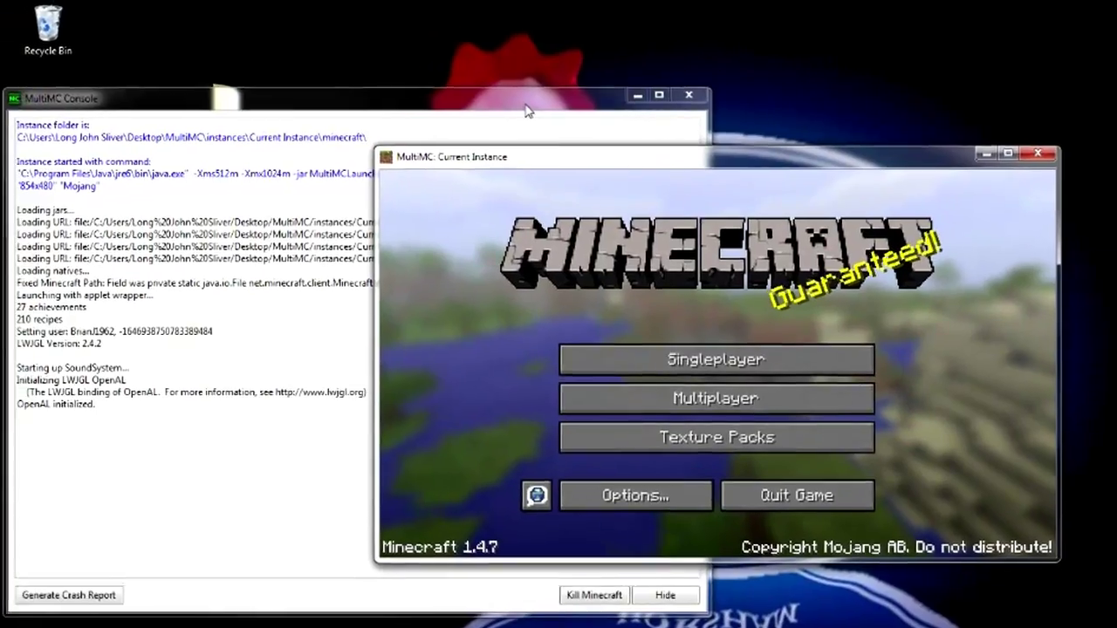
Review the launch log in the MultiMC Console, hide the console and move the Minecraft window to the middle of the desktop
{"action": "left_click", "coordinate": [453, 105]}
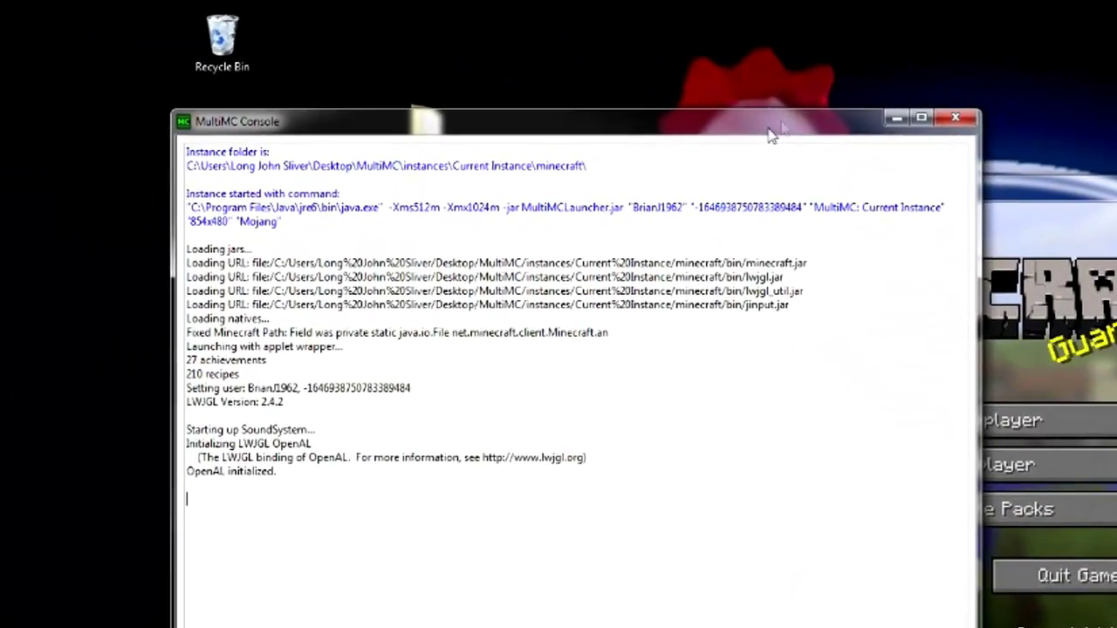
{"action": "left_click_drag", "start_coordinate": [772, 136], "coordinate": [783, 41]}
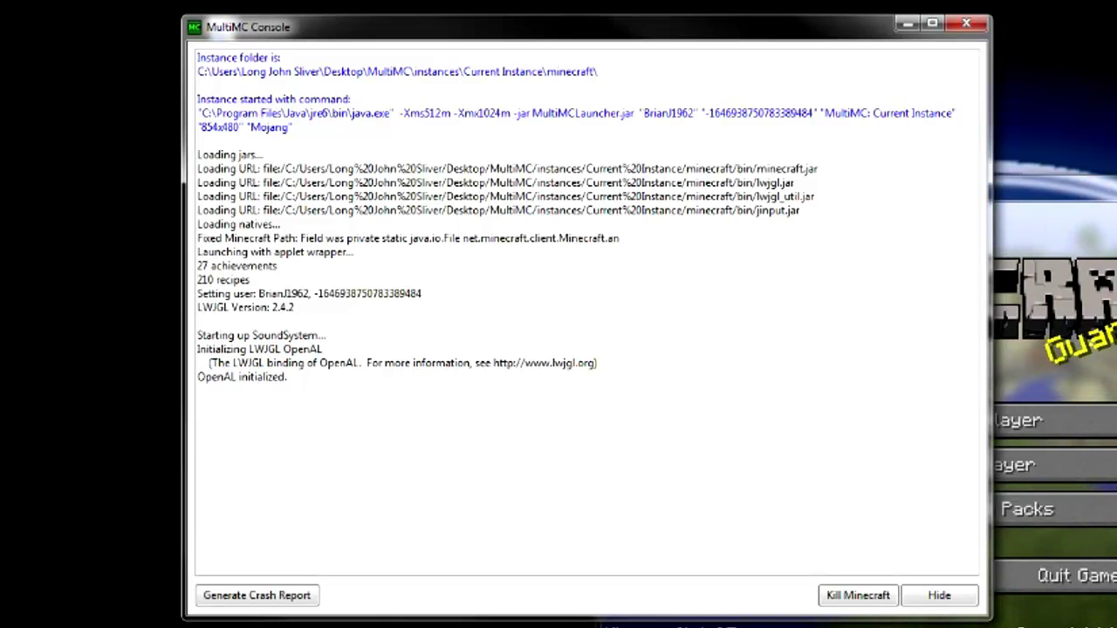
{"action": "left_click_drag", "start_coordinate": [293, 72], "coordinate": [325, 349]}
{"action": "left_click", "coordinate": [935, 598]}
{"action": "left_click_drag", "start_coordinate": [1039, 187], "coordinate": [665, 72]}
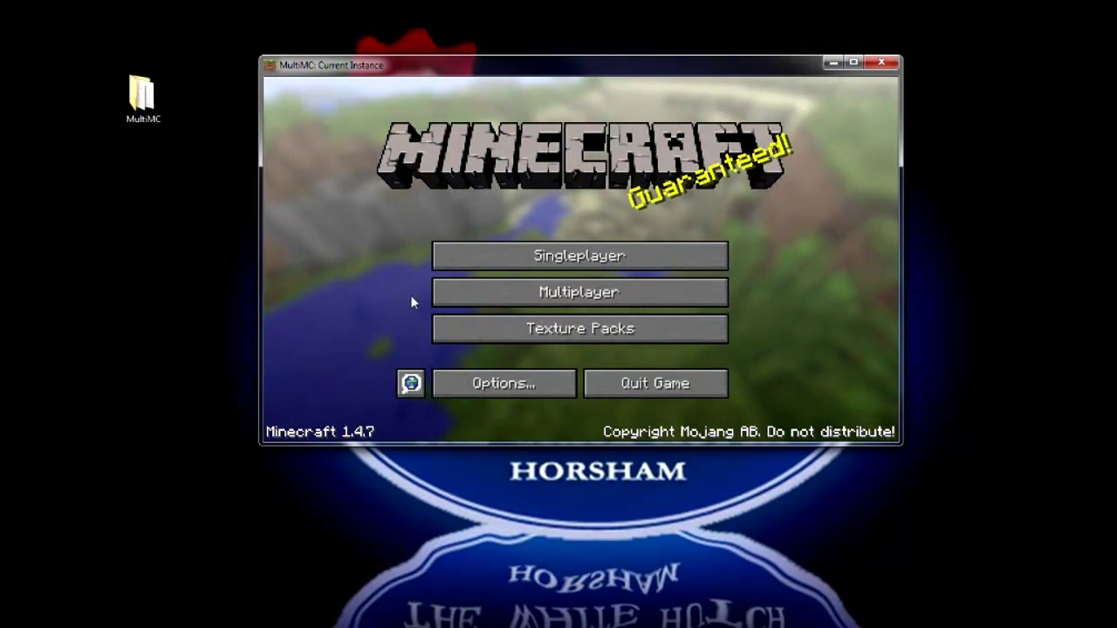
Examine the singleplayer world list and the new world form, then return to the title screen without creating a world
{"action": "left_click", "coordinate": [546, 257]}
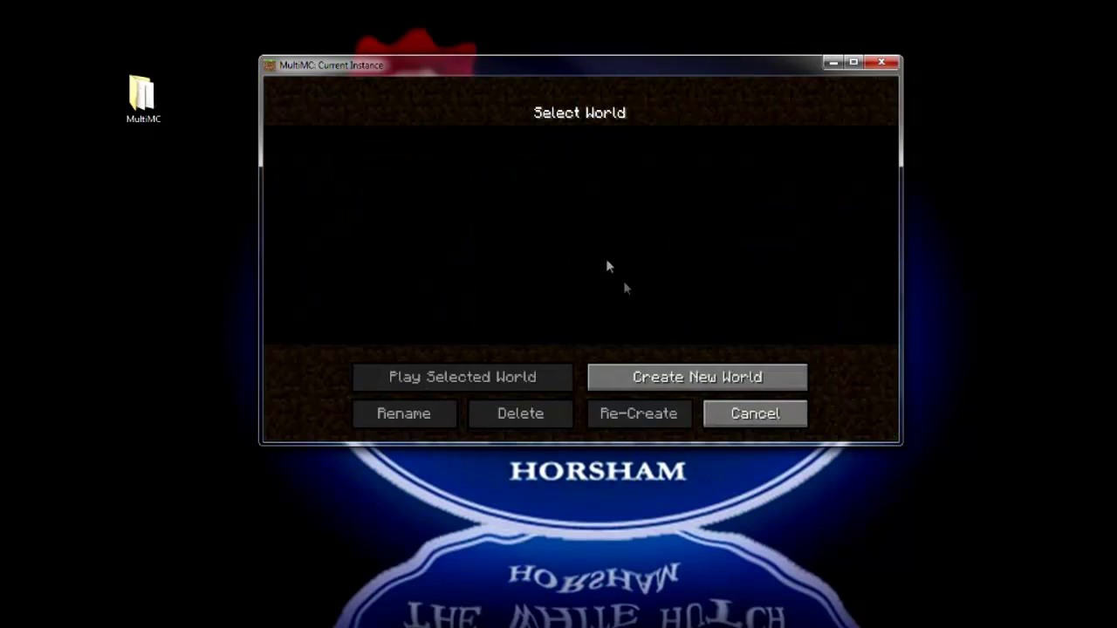
{"action": "left_click", "coordinate": [698, 380]}
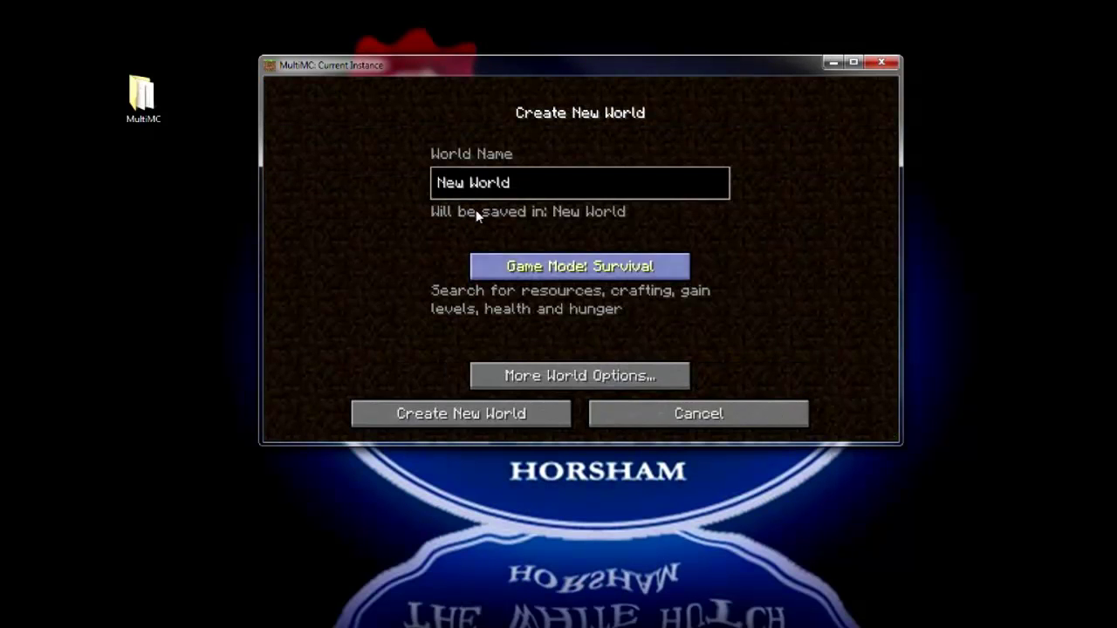
{"action": "left_click", "coordinate": [659, 416]}
{"action": "left_click", "coordinate": [709, 418]}
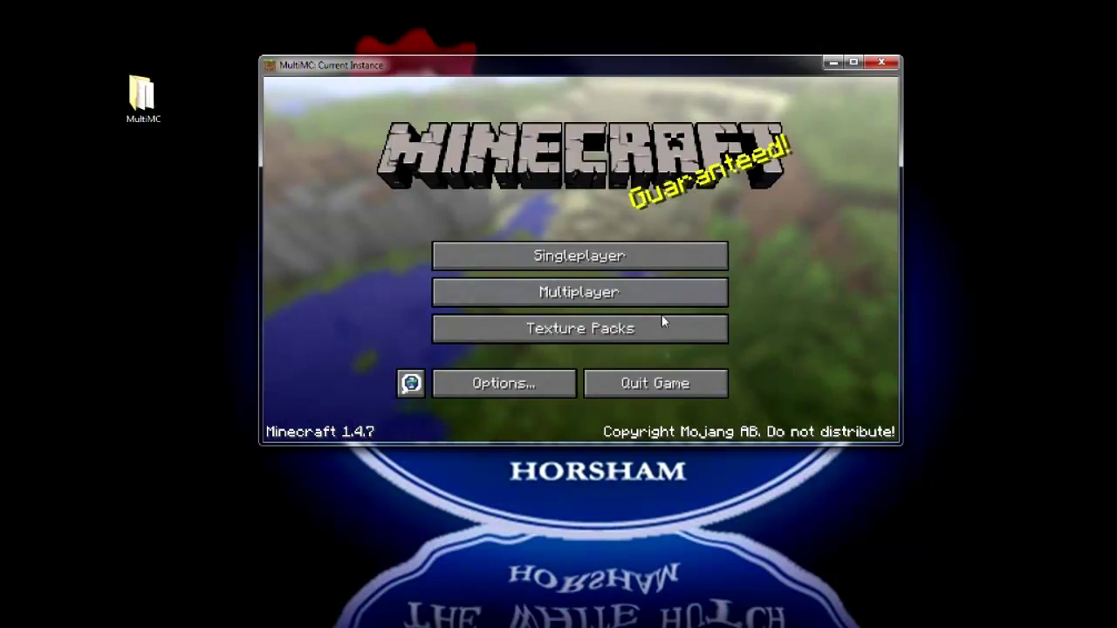
Quit the game and start a new MultiMC instance named YouTubiverse
{"action": "left_click", "coordinate": [643, 385]}
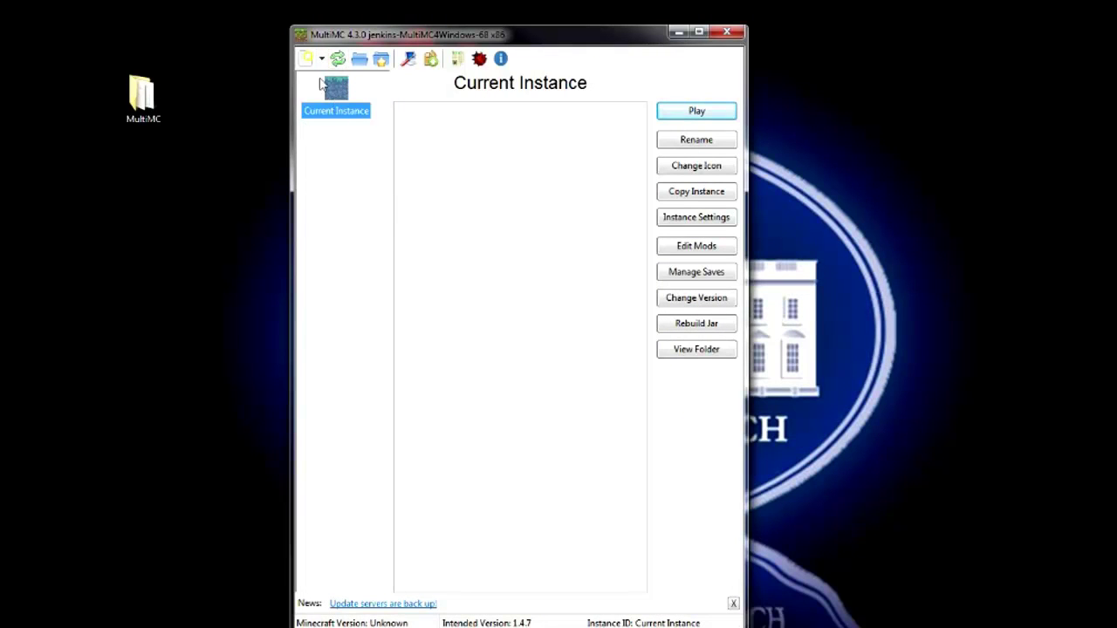
{"action": "left_click", "coordinate": [322, 59]}
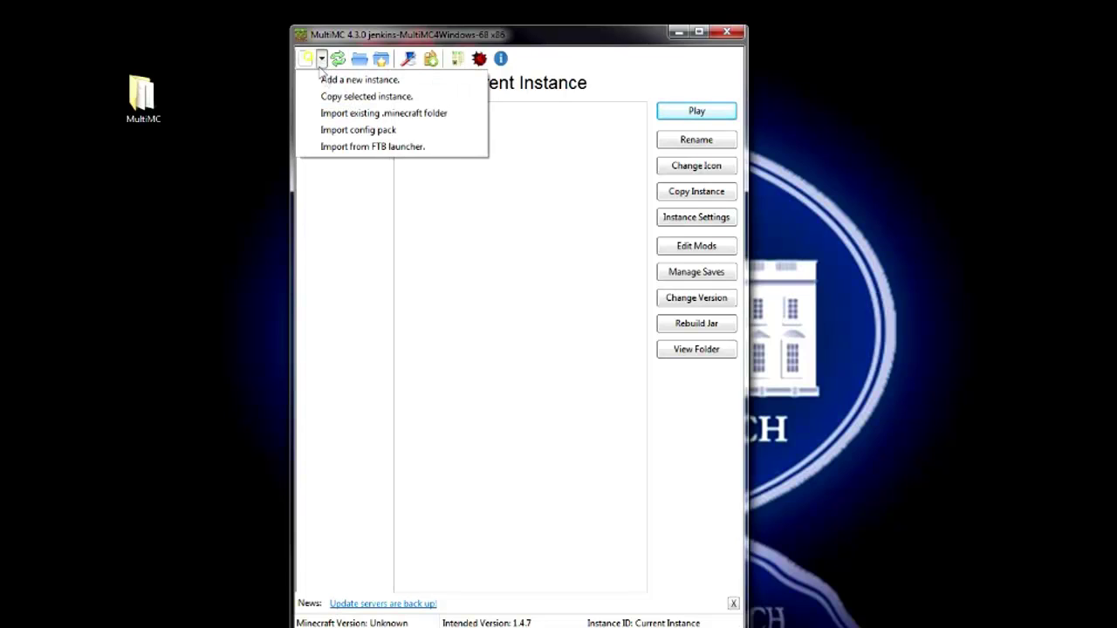
{"action": "left_click", "coordinate": [428, 80]}
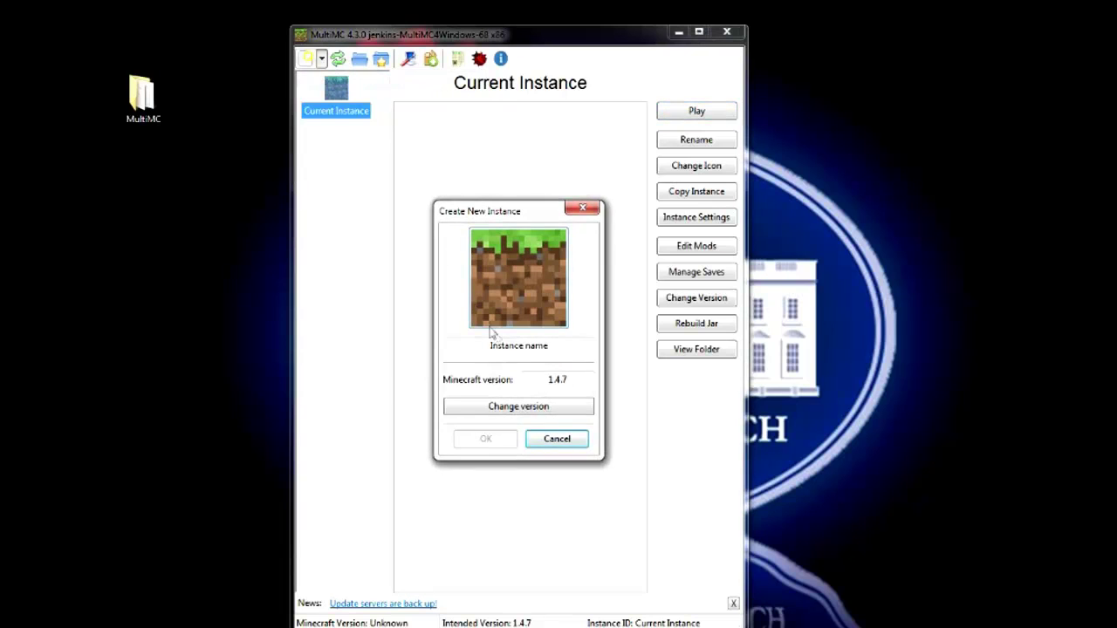
{"action": "left_click", "coordinate": [561, 357]}
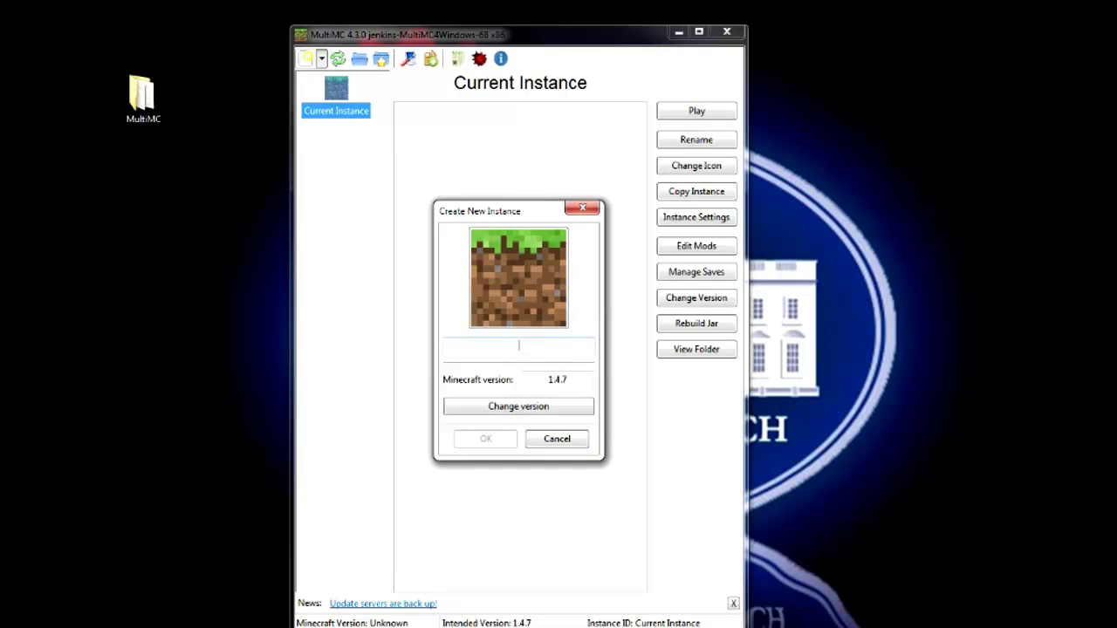
{"action": "type", "text": "YouTubiverse"}
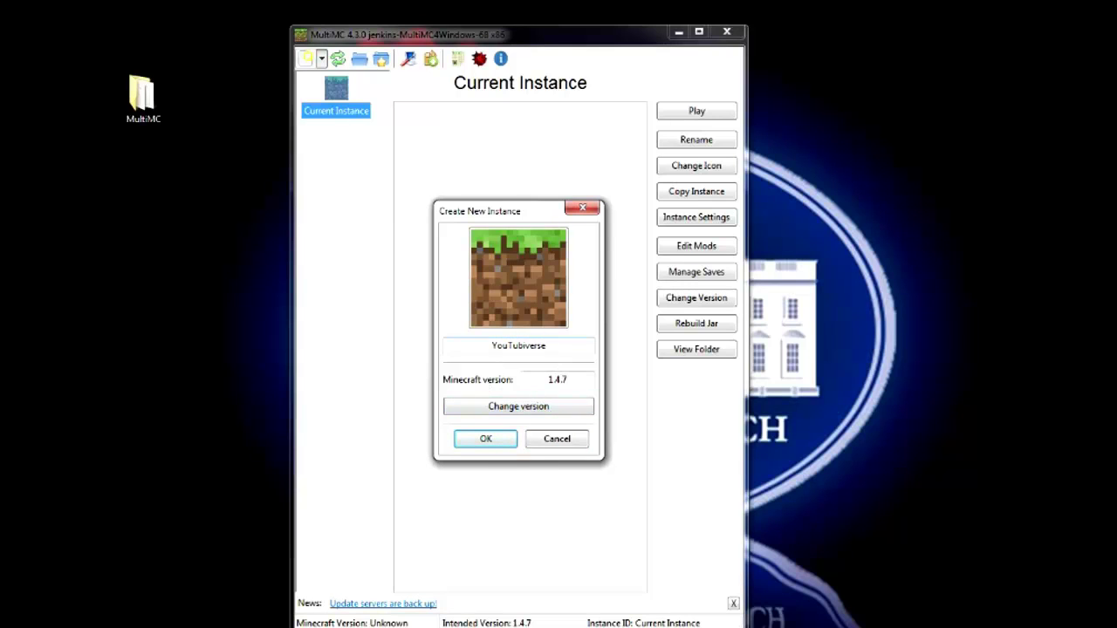
Set the Minecraft version of the new YouTubiverse instance to 1.4.5
{"action": "left_click", "coordinate": [519, 412]}
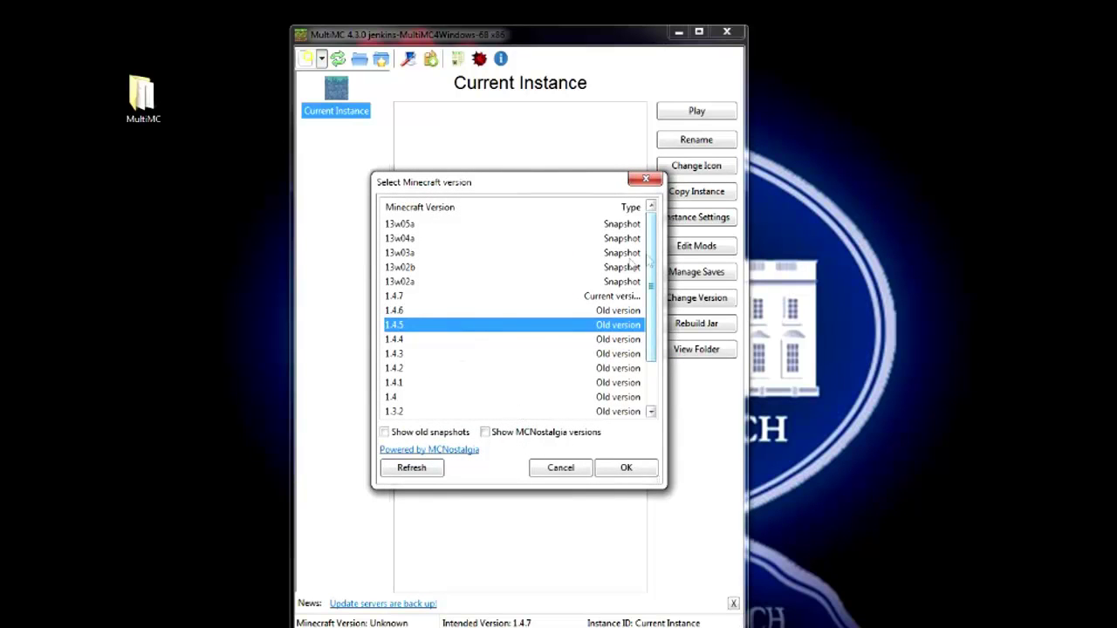
{"action": "left_click_drag", "start_coordinate": [654, 229], "coordinate": [656, 289]}
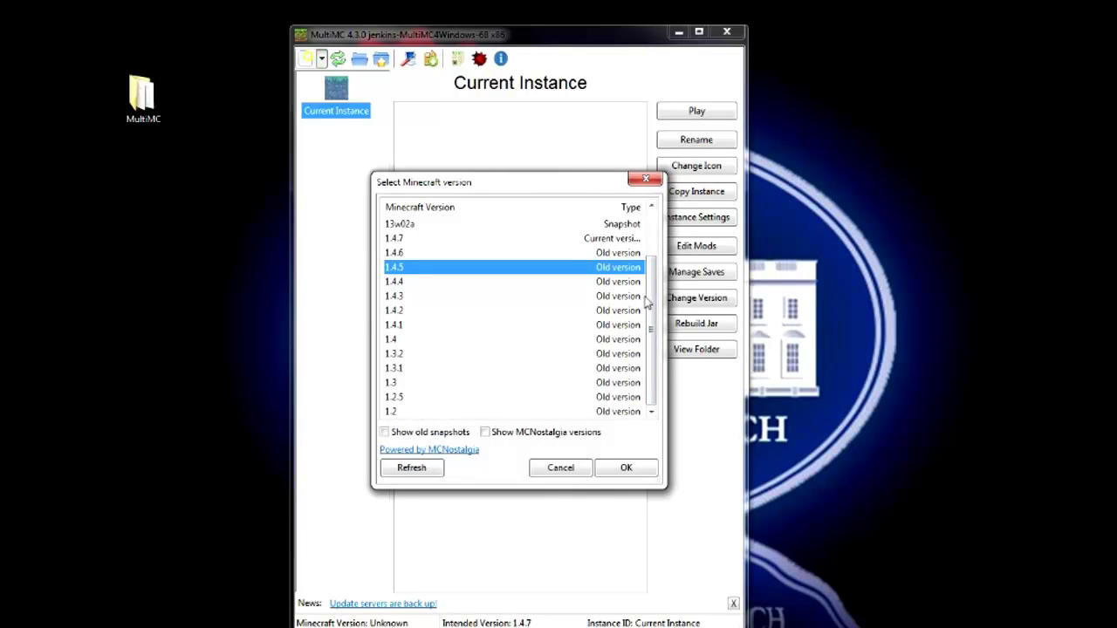
{"action": "left_click_drag", "start_coordinate": [653, 297], "coordinate": [652, 254]}
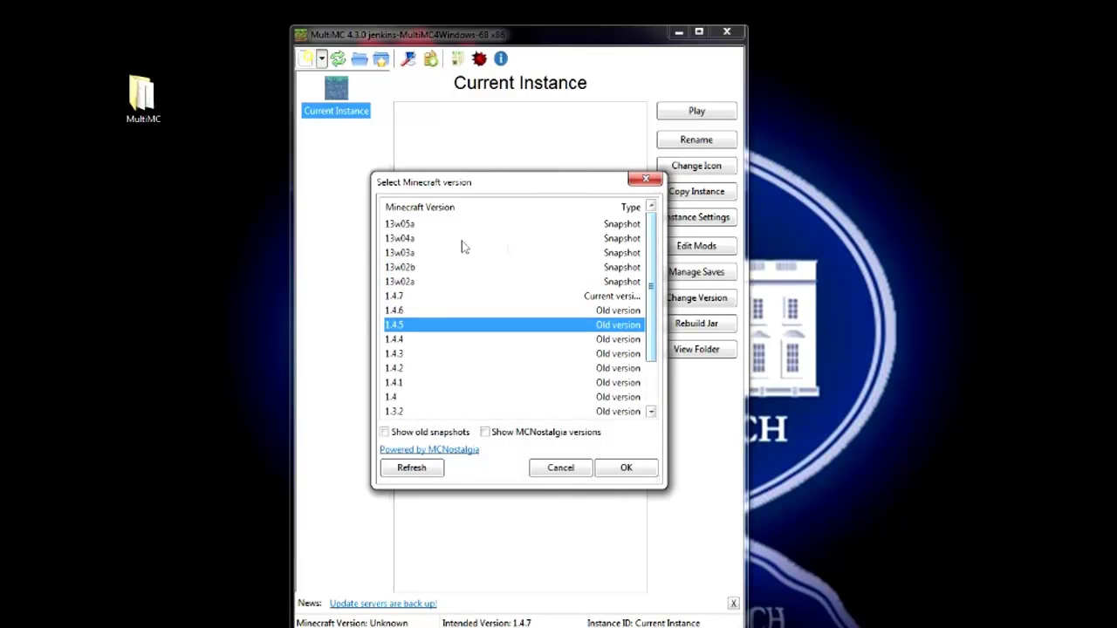
{"action": "left_click", "coordinate": [418, 225]}
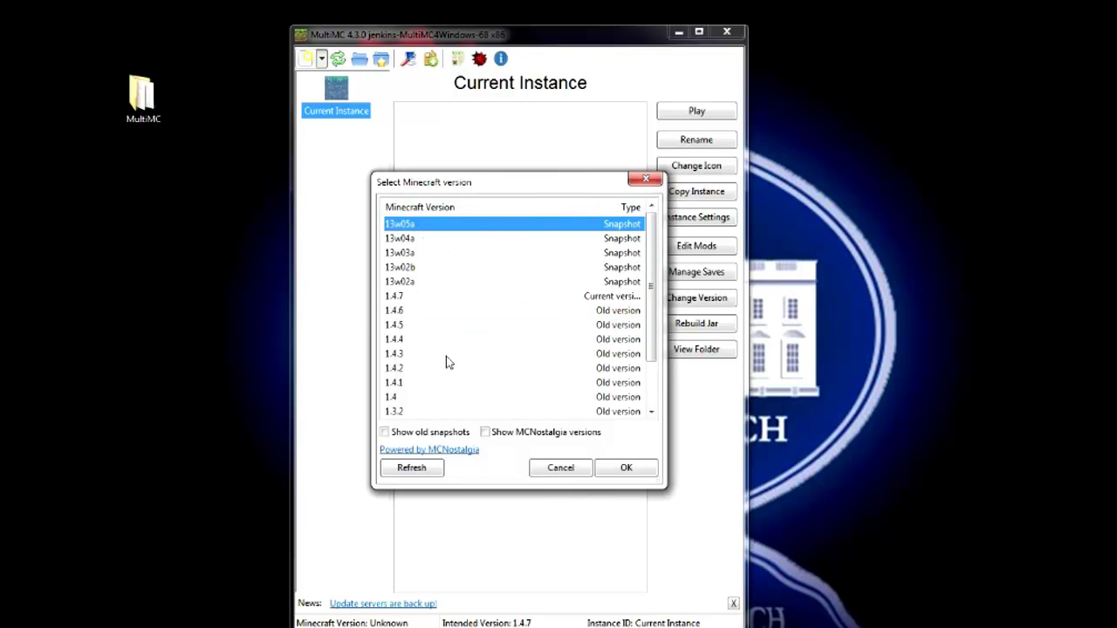
{"action": "left_click", "coordinate": [613, 296]}
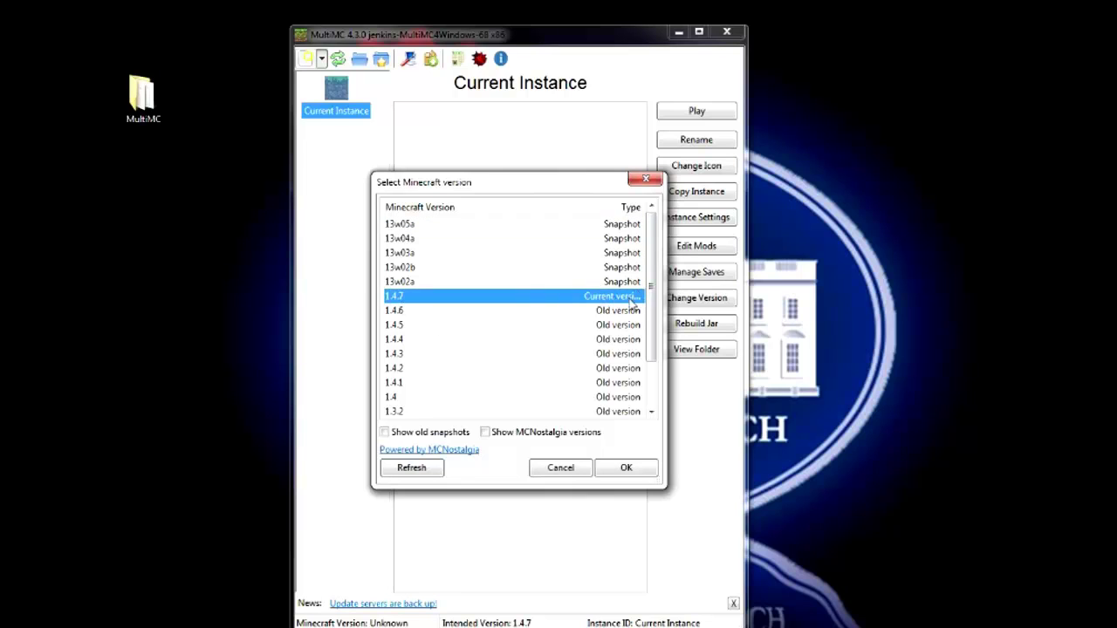
{"action": "left_click", "coordinate": [395, 328]}
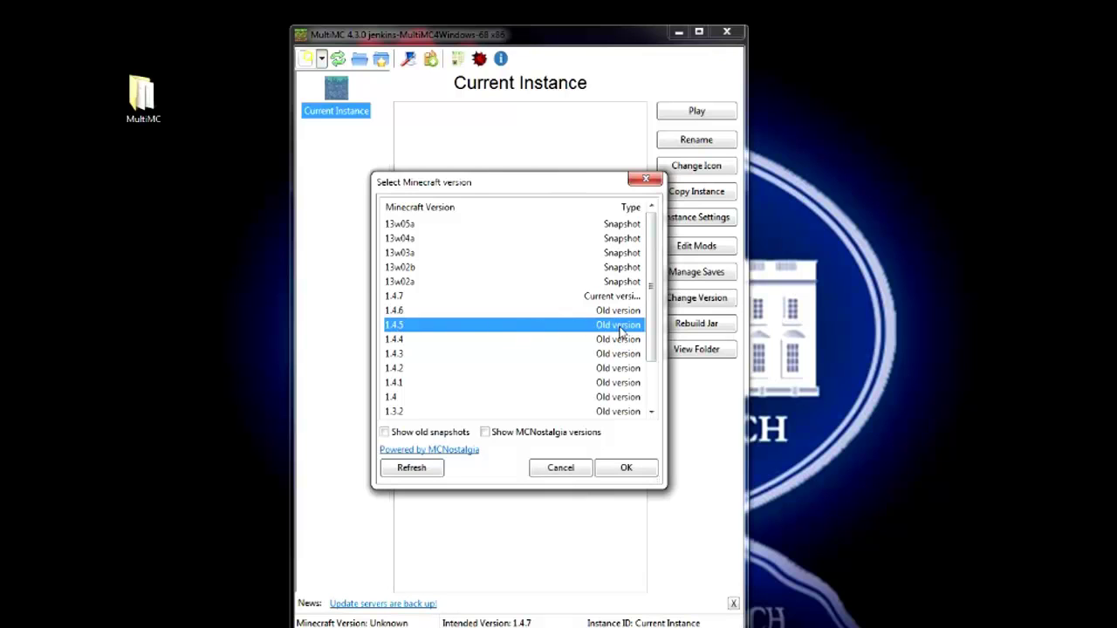
{"action": "left_click", "coordinate": [615, 475]}
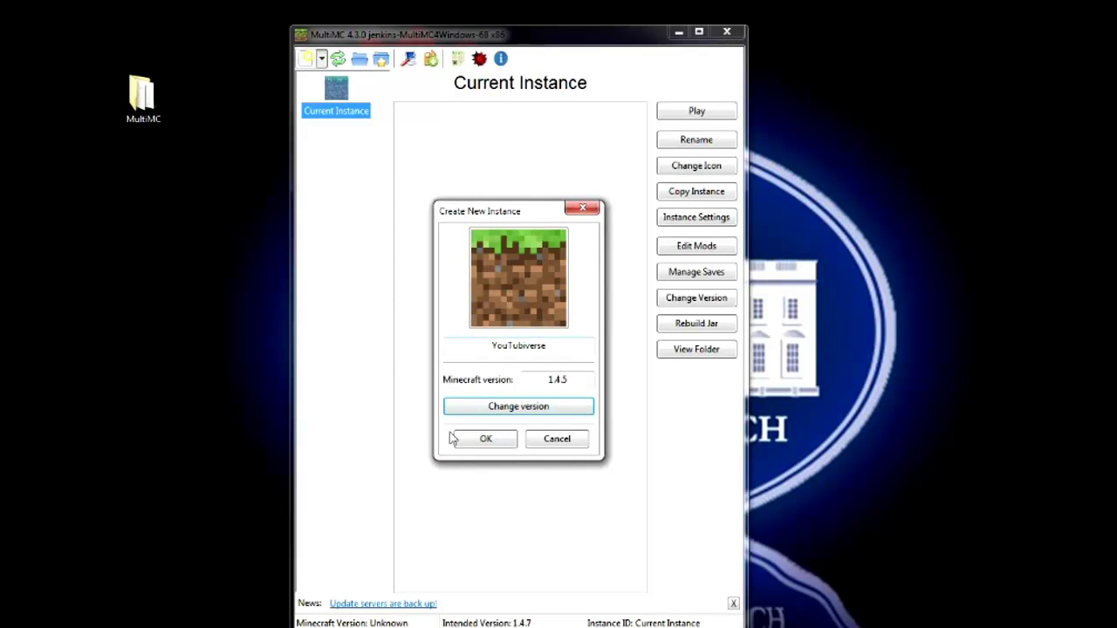
Give the new instance the Chicken icon and create it
{"action": "left_click", "coordinate": [524, 278]}
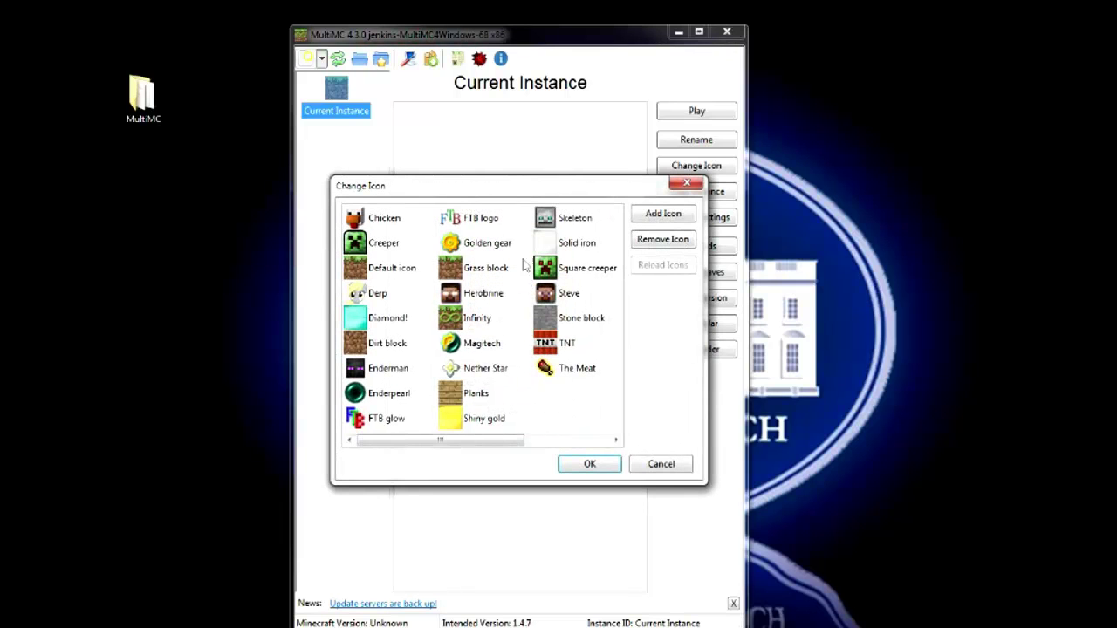
{"action": "left_click", "coordinate": [658, 464]}
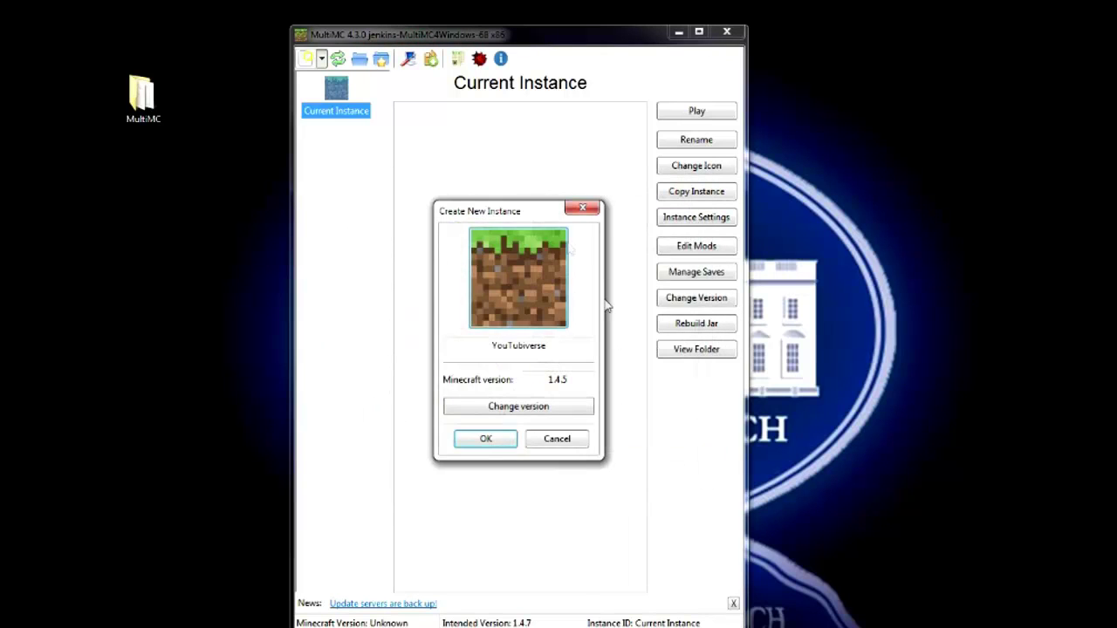
{"action": "left_click", "coordinate": [513, 273]}
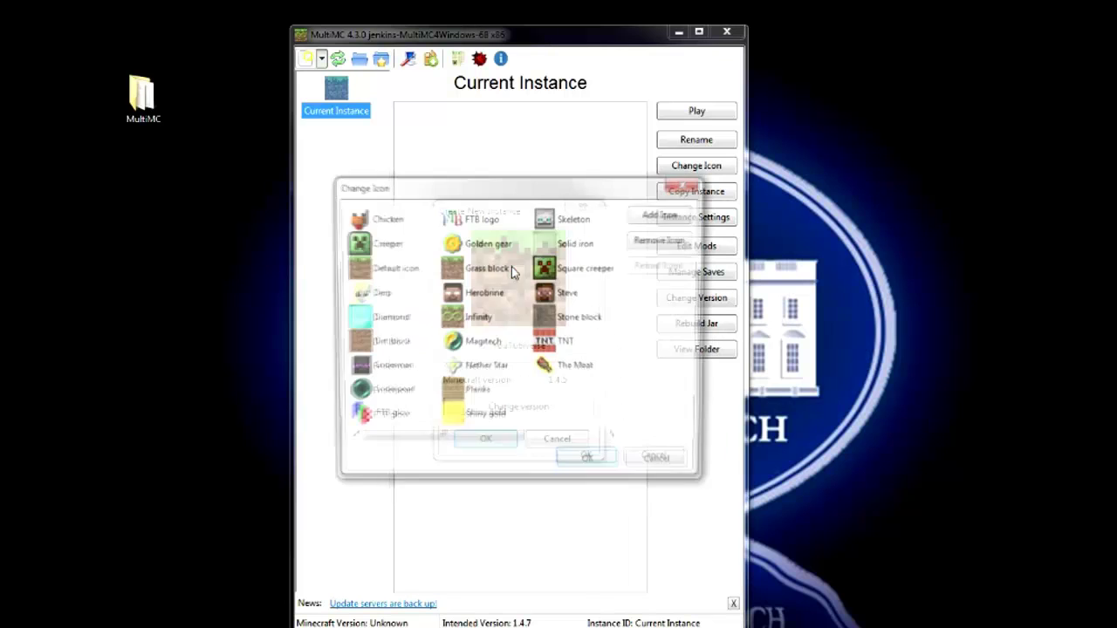
{"action": "left_click", "coordinate": [355, 220]}
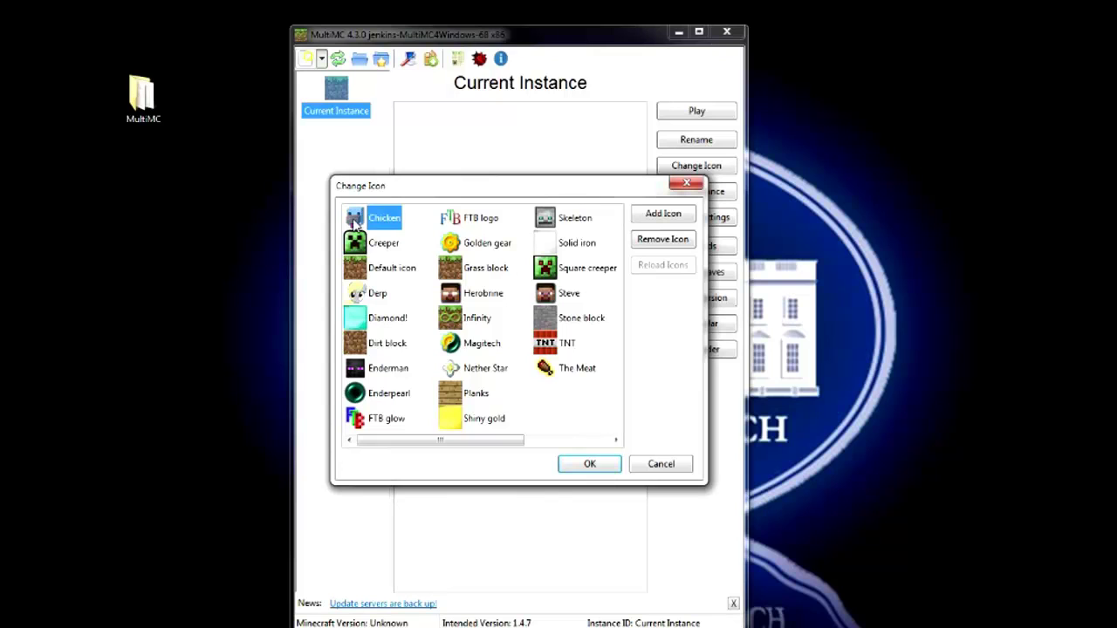
{"action": "left_click", "coordinate": [587, 465]}
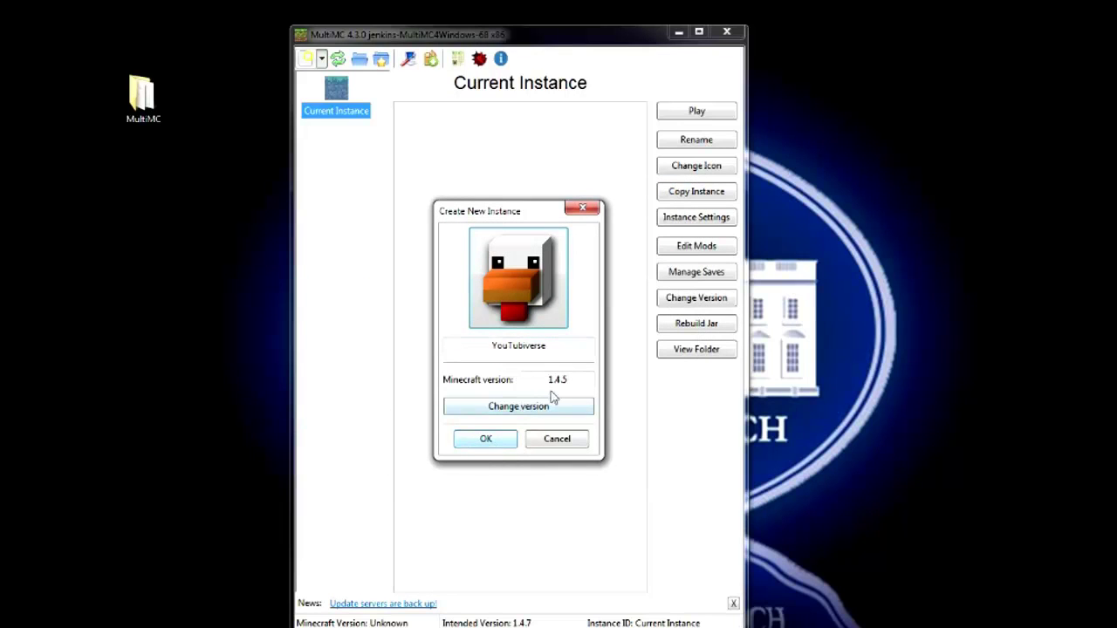
{"action": "left_click", "coordinate": [502, 445]}
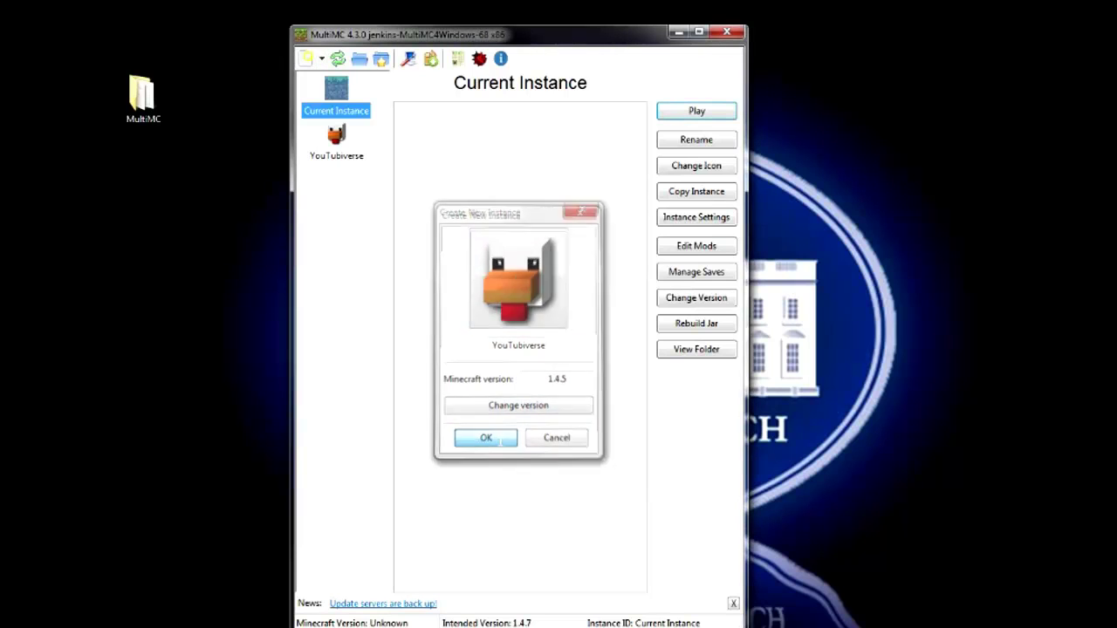
Launch the YouTubiverse instance and open its multiplayer server list with the console hidden
{"action": "left_click", "coordinate": [336, 144]}
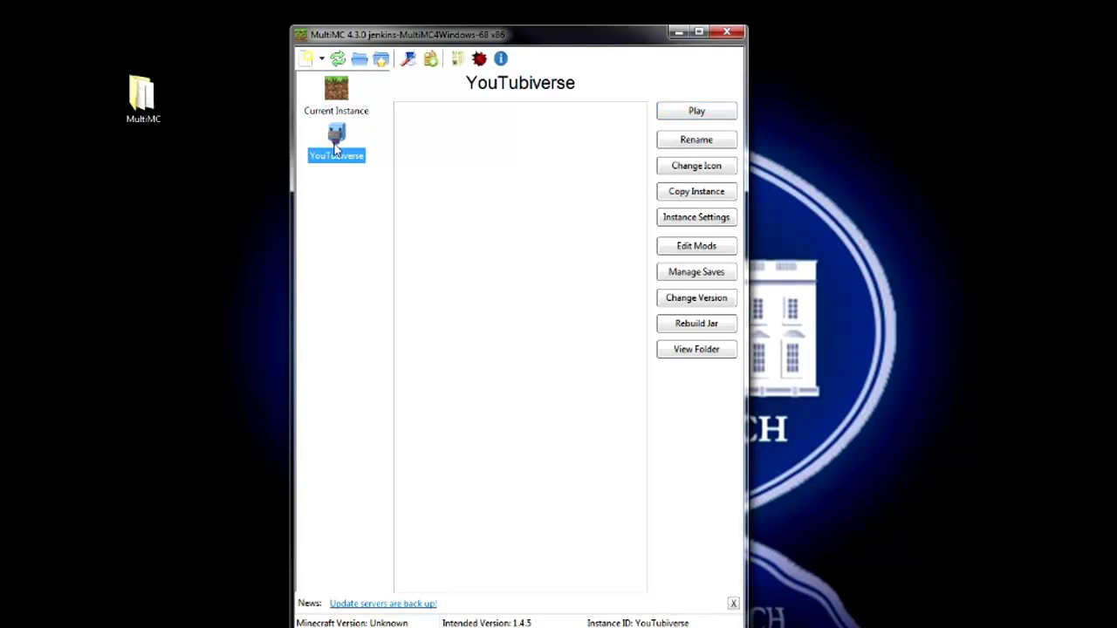
{"action": "left_click", "coordinate": [696, 113]}
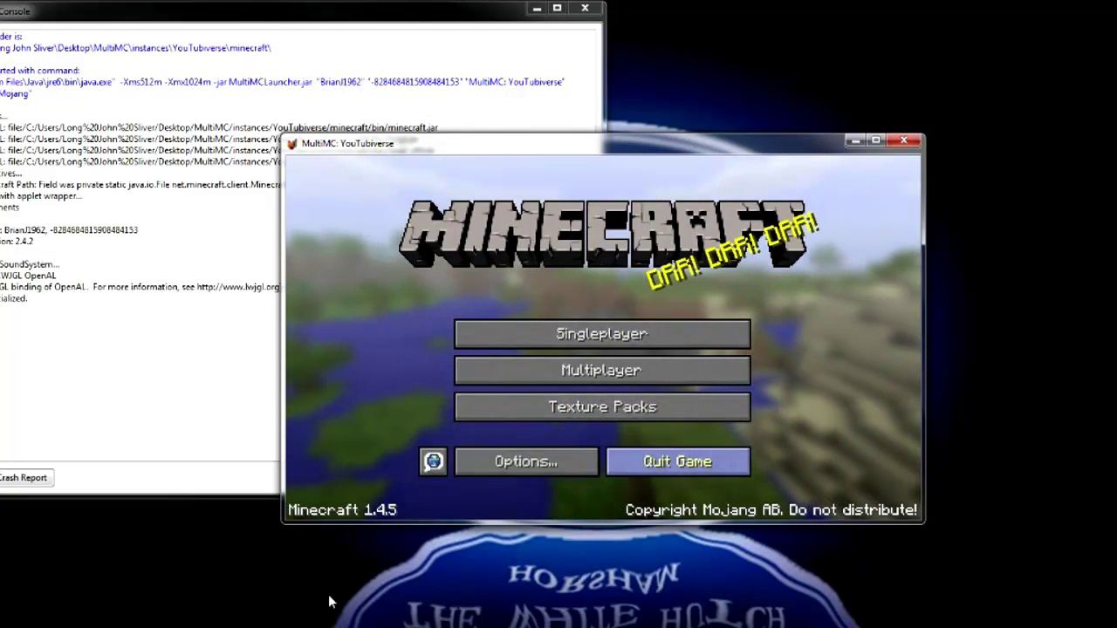
{"action": "left_click", "coordinate": [637, 370]}
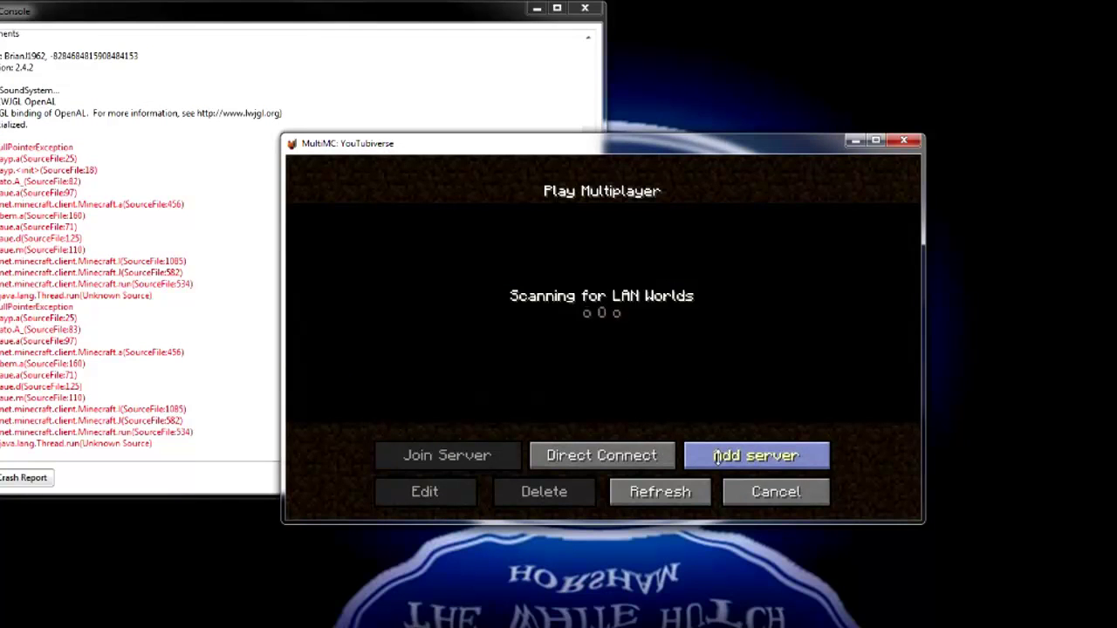
{"action": "left_click", "coordinate": [462, 15]}
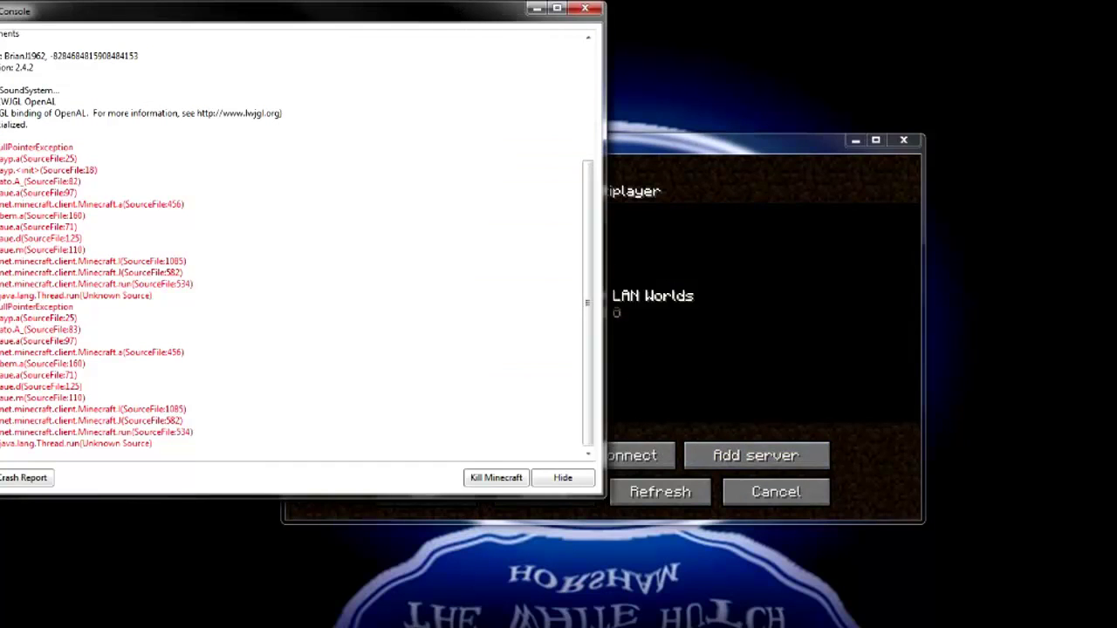
{"action": "left_click", "coordinate": [568, 479]}
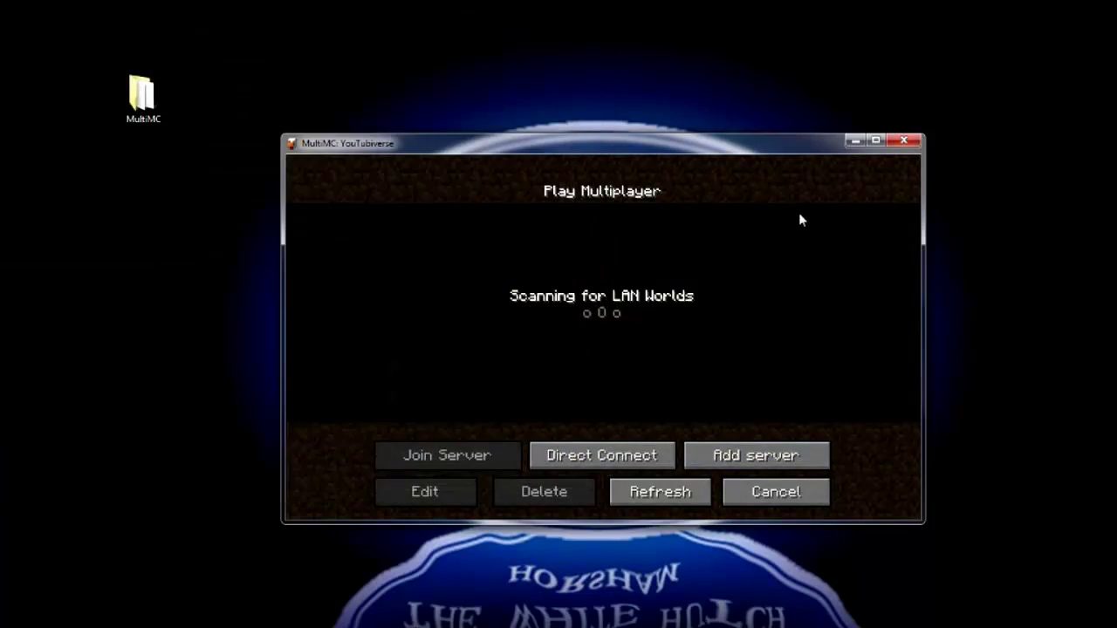
Add a server named YouTubiverse to the multiplayer list and quit the game
{"action": "left_click", "coordinate": [749, 467]}
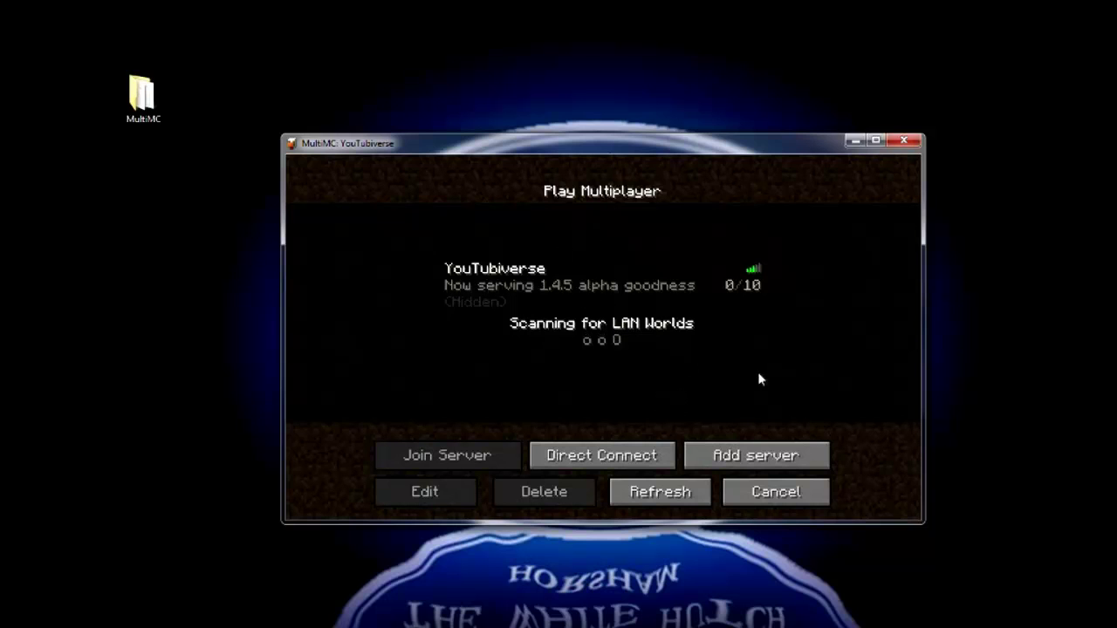
{"action": "left_click", "coordinate": [795, 487]}
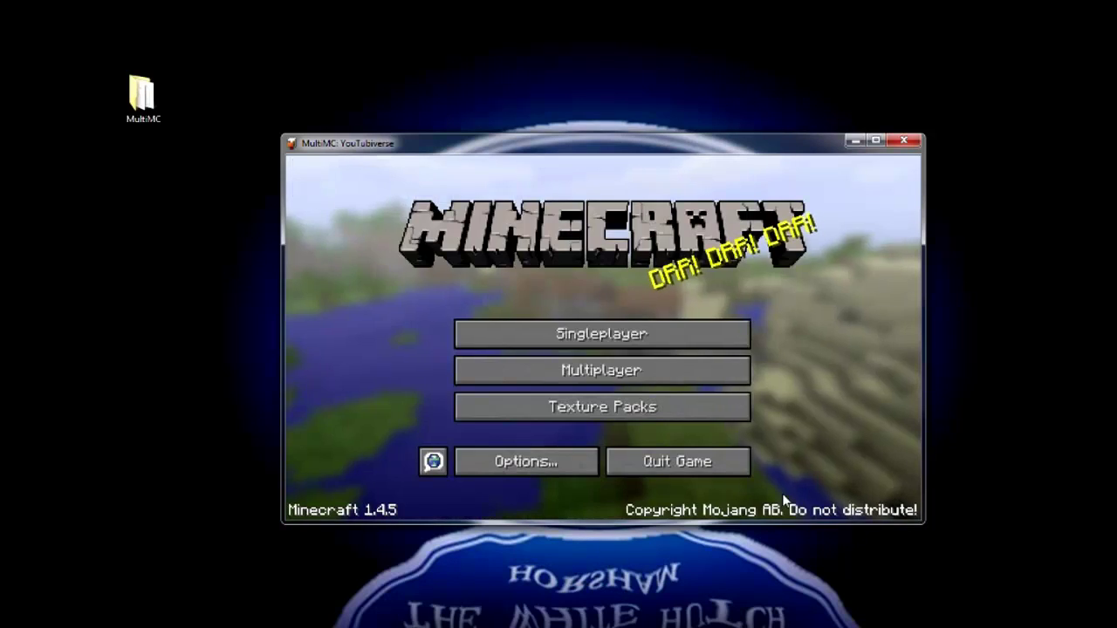
{"action": "left_click", "coordinate": [665, 461]}
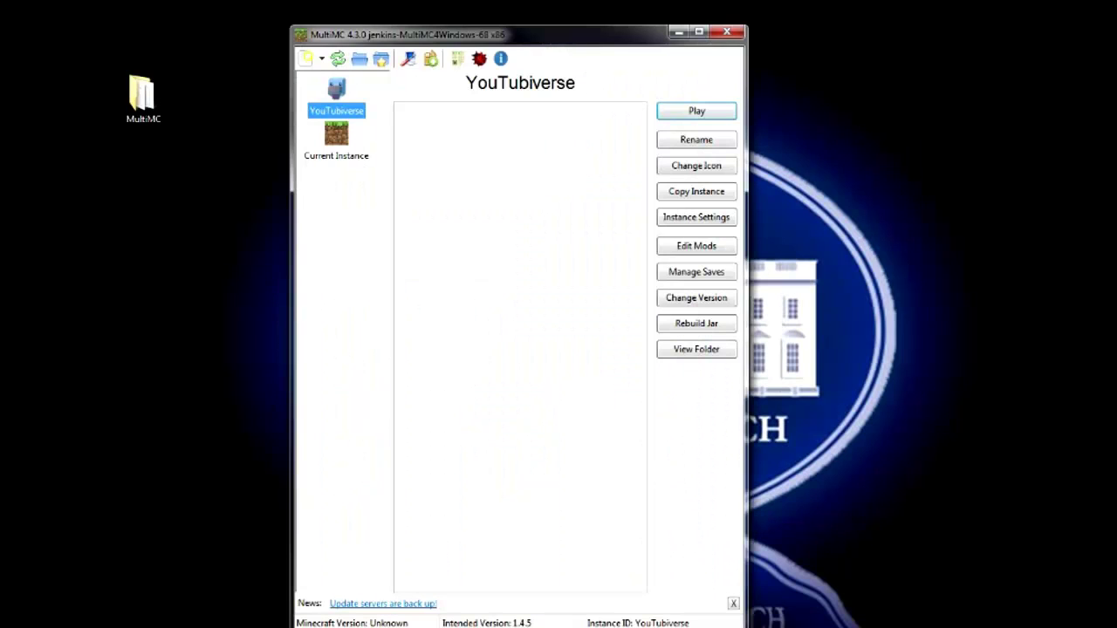
In the MultiMC settings, turn off showing the console while an instance is running and turn on Start Minecraft maximized
{"action": "left_click", "coordinate": [408, 58]}
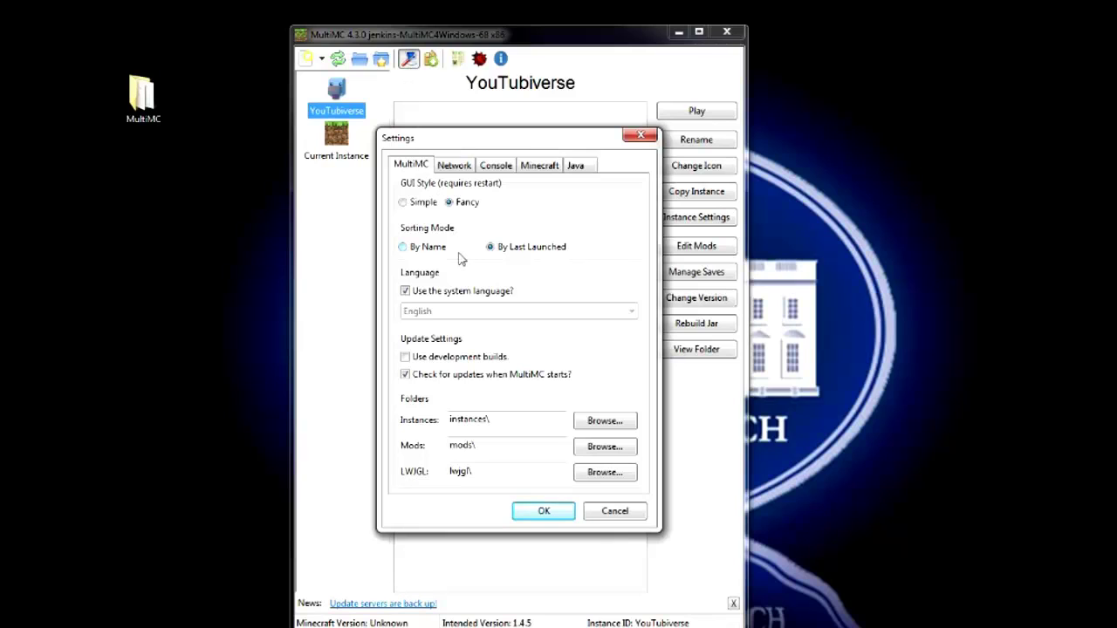
{"action": "left_click", "coordinate": [494, 168]}
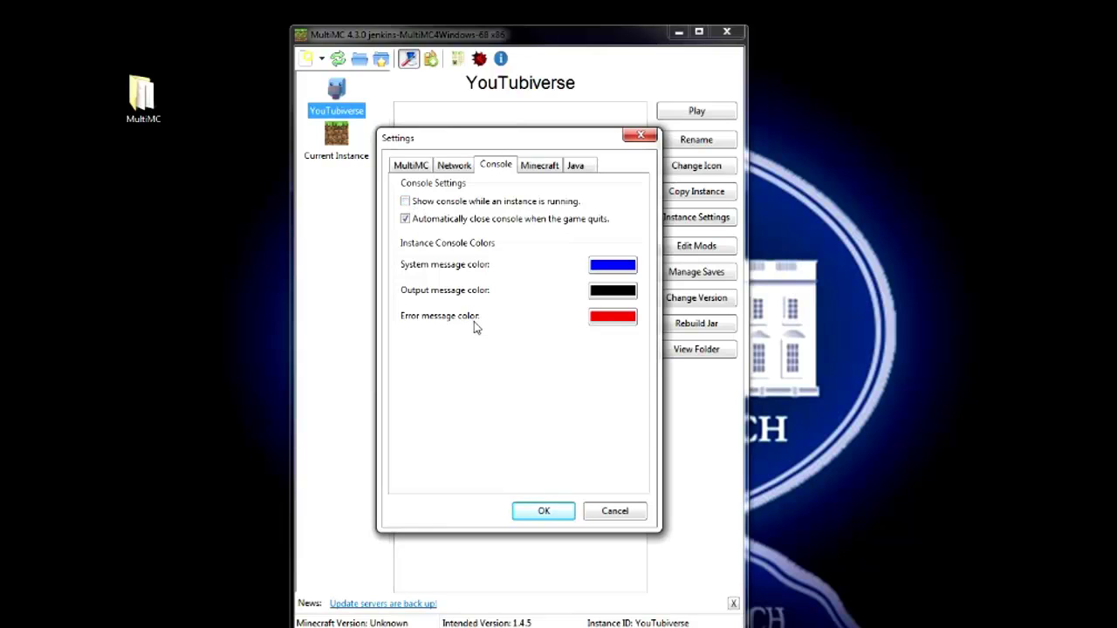
{"action": "left_click", "coordinate": [541, 169]}
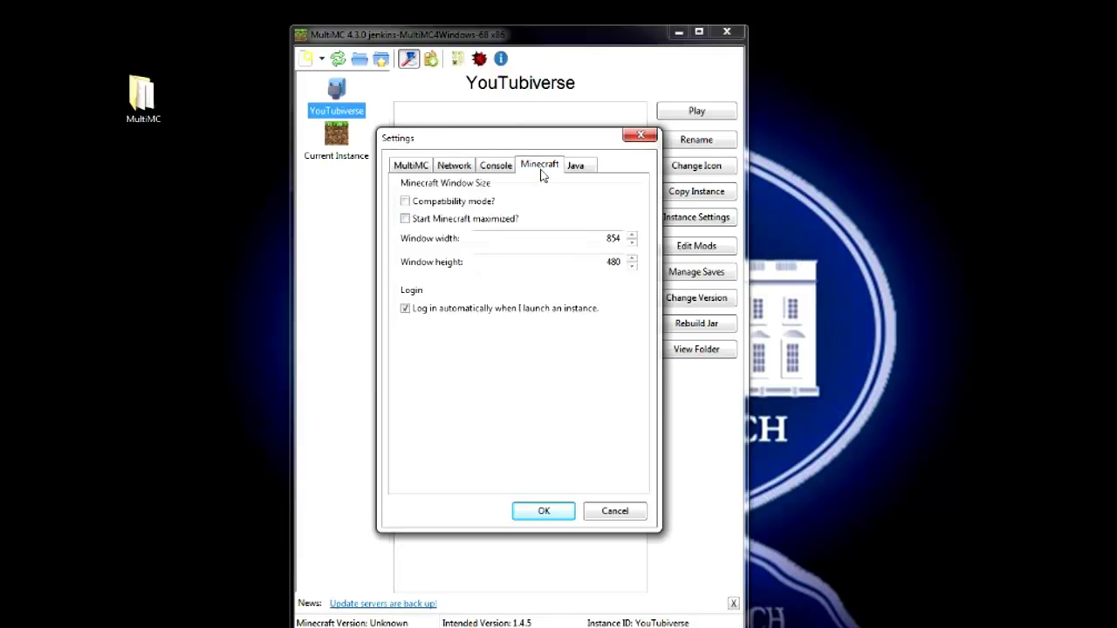
{"action": "left_click", "coordinate": [405, 219]}
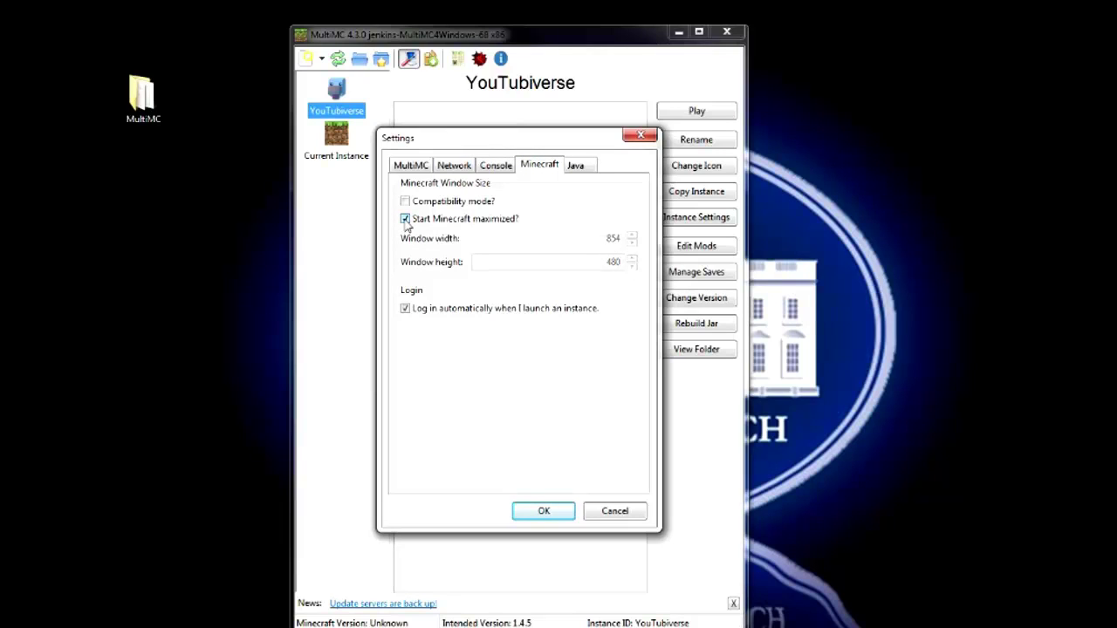
Review the Java memory allocation and the general MultiMC options, and save the settings
{"action": "left_click", "coordinate": [580, 166]}
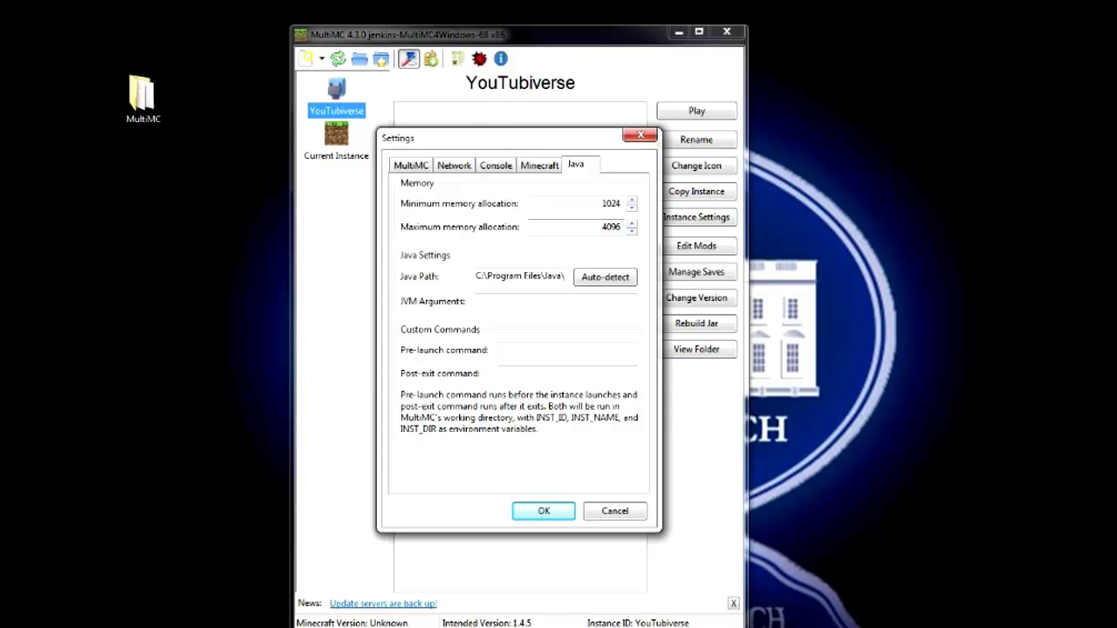
{"action": "left_click", "coordinate": [416, 169]}
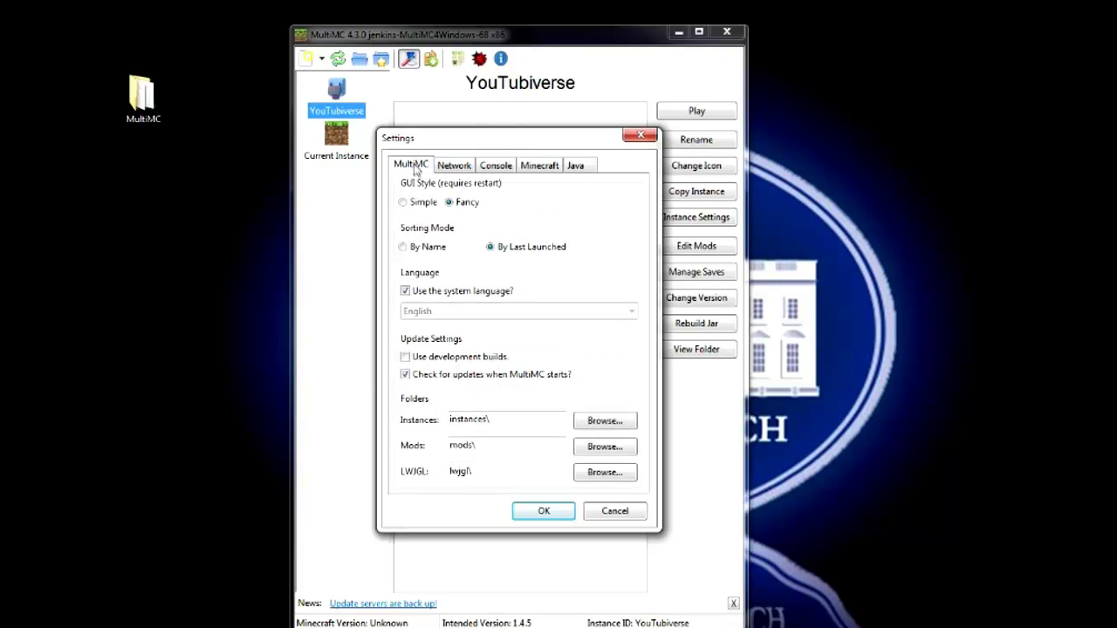
{"action": "left_click", "coordinate": [562, 515]}
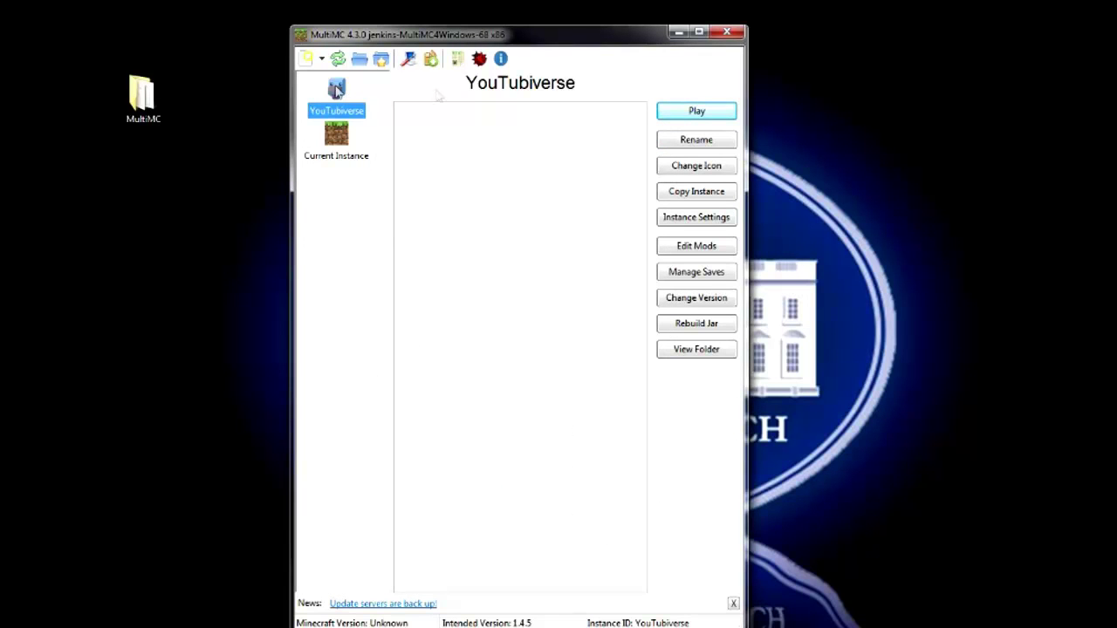
Launch the YouTubiverse instance and join the YouTubiverse server from its multiplayer list
{"action": "left_click", "coordinate": [705, 114]}
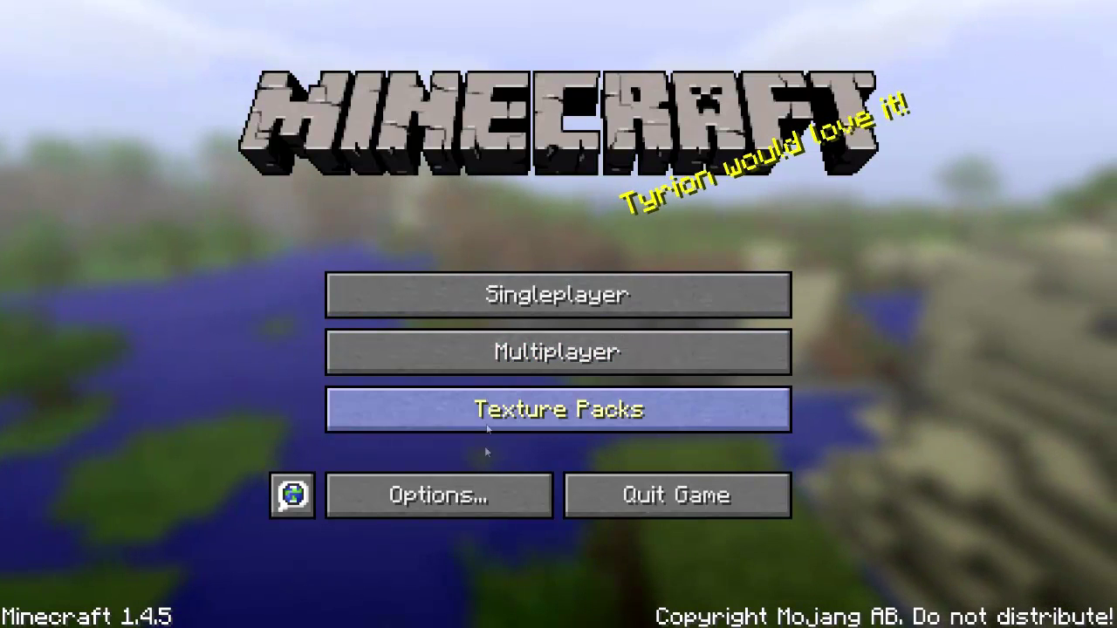
{"action": "left_click", "coordinate": [623, 353]}
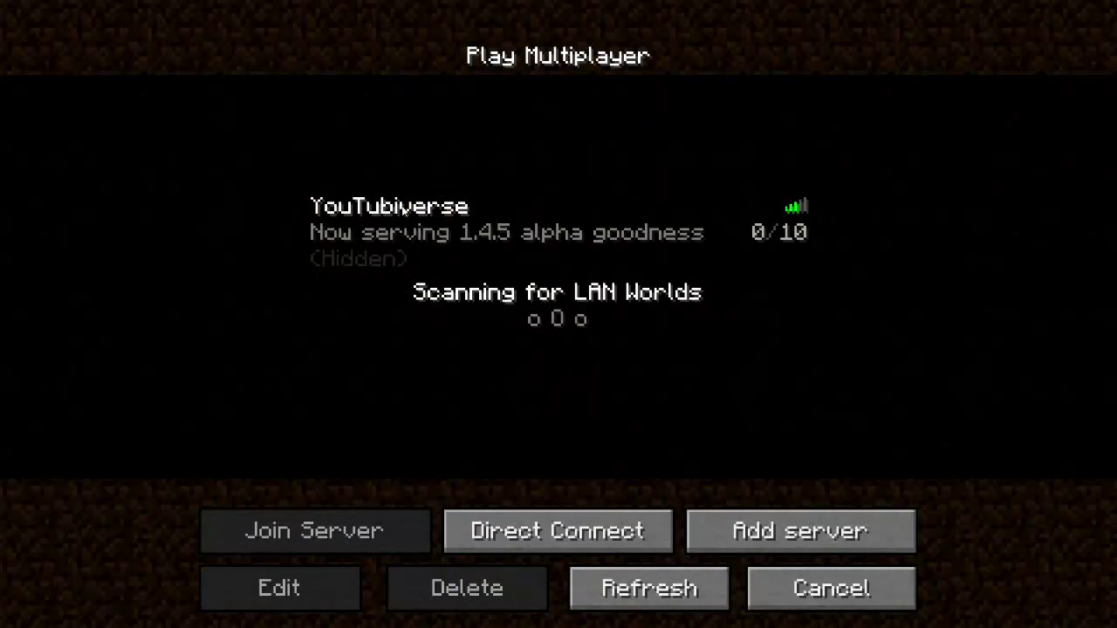
{"action": "left_click", "coordinate": [564, 211]}
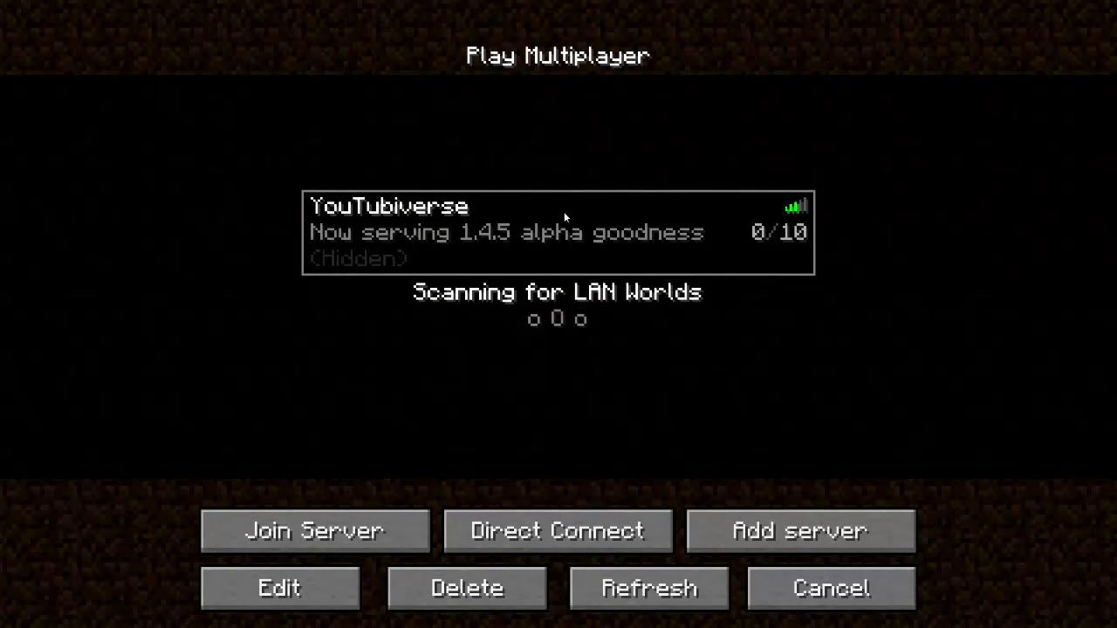
{"action": "left_click", "coordinate": [358, 537]}
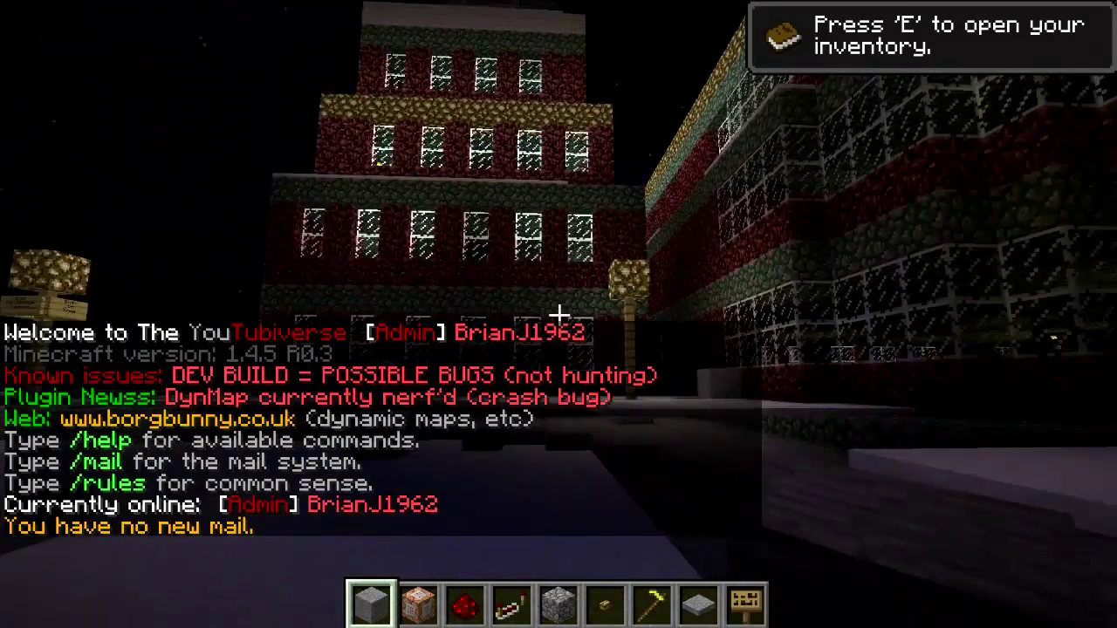
Look through the creative inventory on the server, close it, and disconnect and quit the game
{"action": "key", "text": "e"}
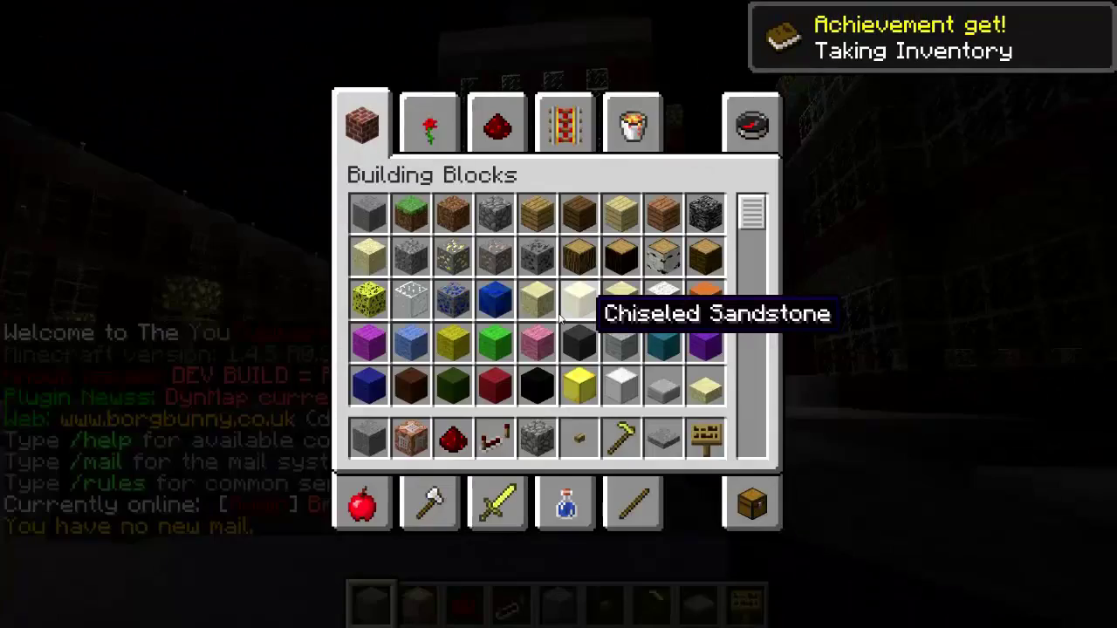
{"action": "key", "text": "e"}
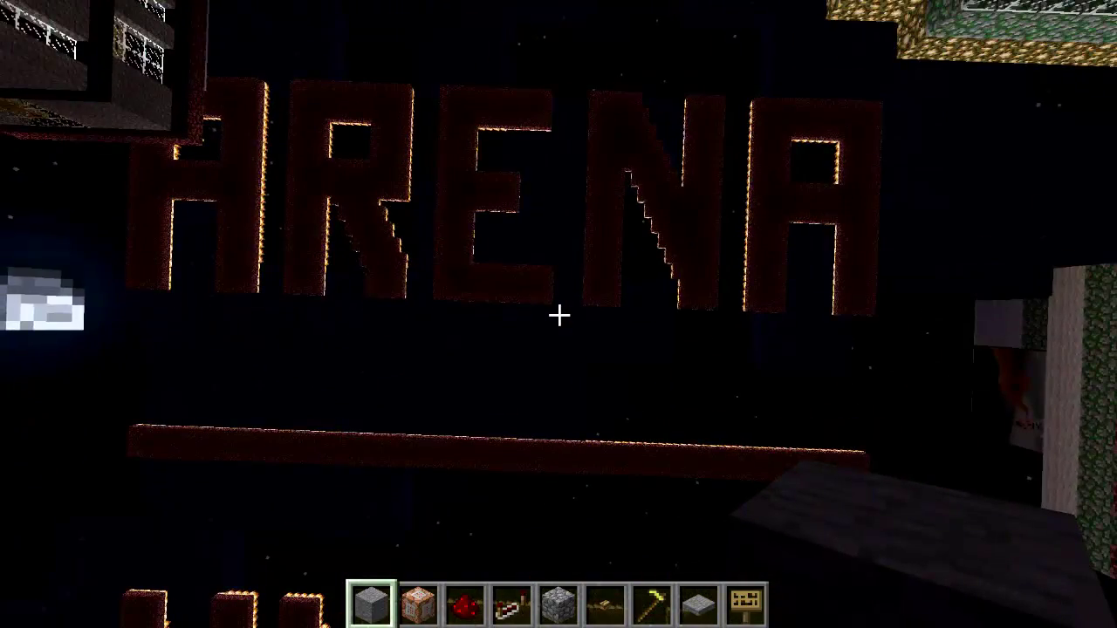
{"action": "key", "text": "Escape"}
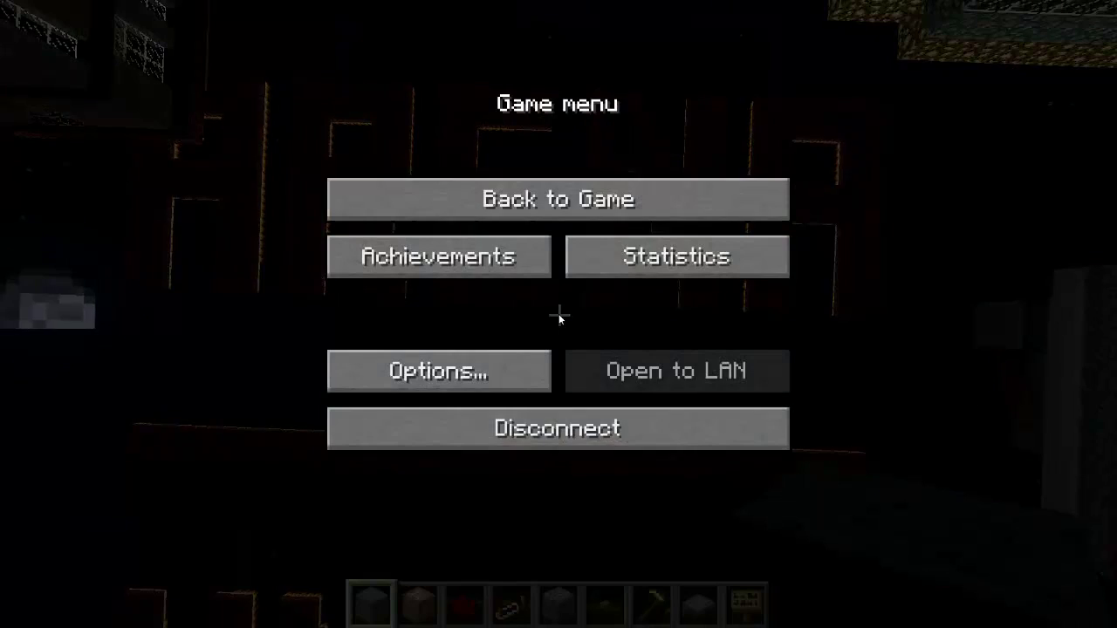
{"action": "left_click", "coordinate": [567, 432]}
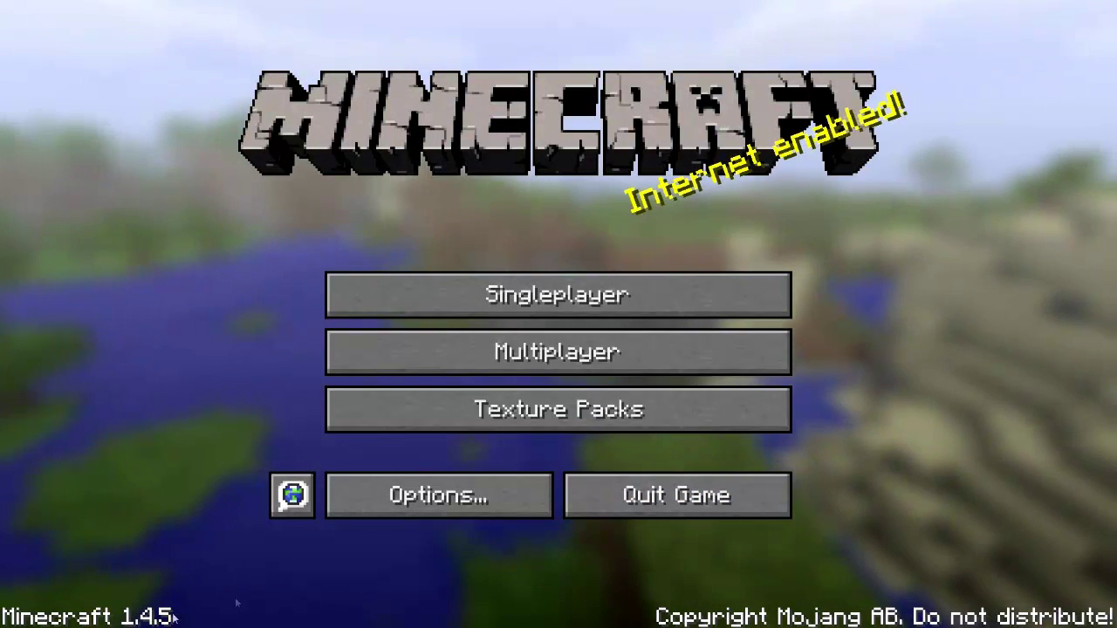
{"action": "left_click", "coordinate": [618, 499]}
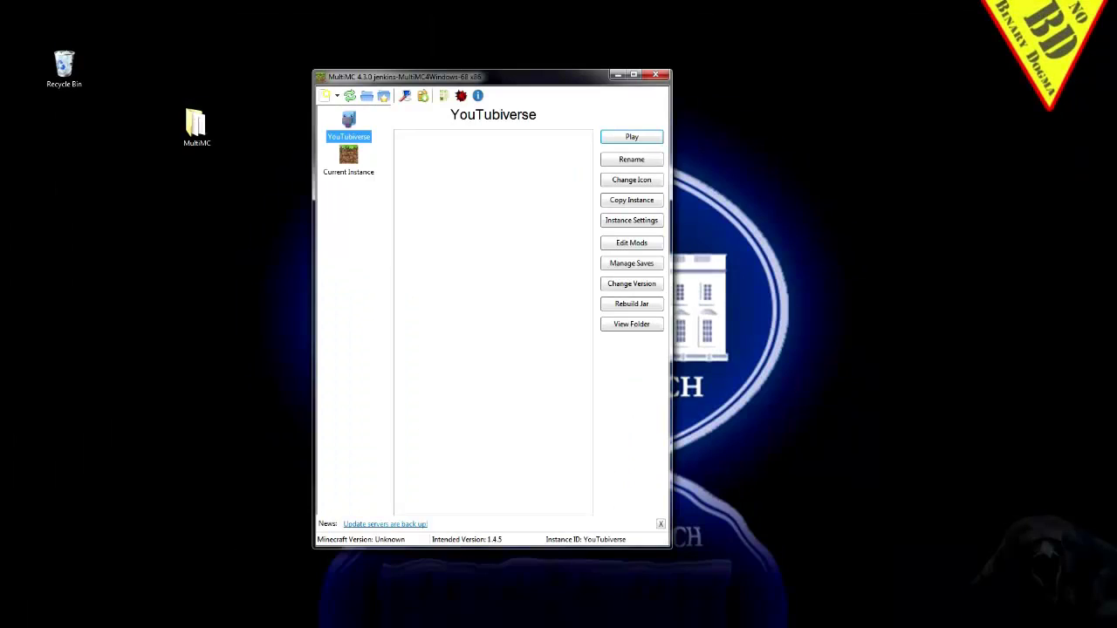
Launch Current Instance and check its singleplayer world list and multiplayer server list, returning to the title screen
{"action": "left_click", "coordinate": [346, 154]}
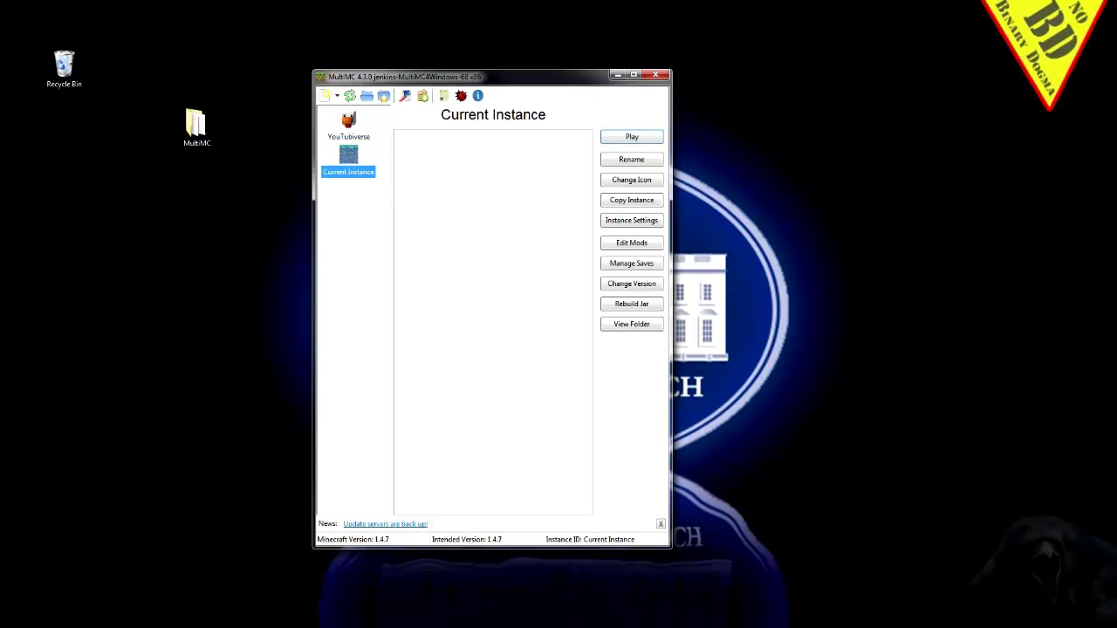
{"action": "left_click", "coordinate": [635, 138]}
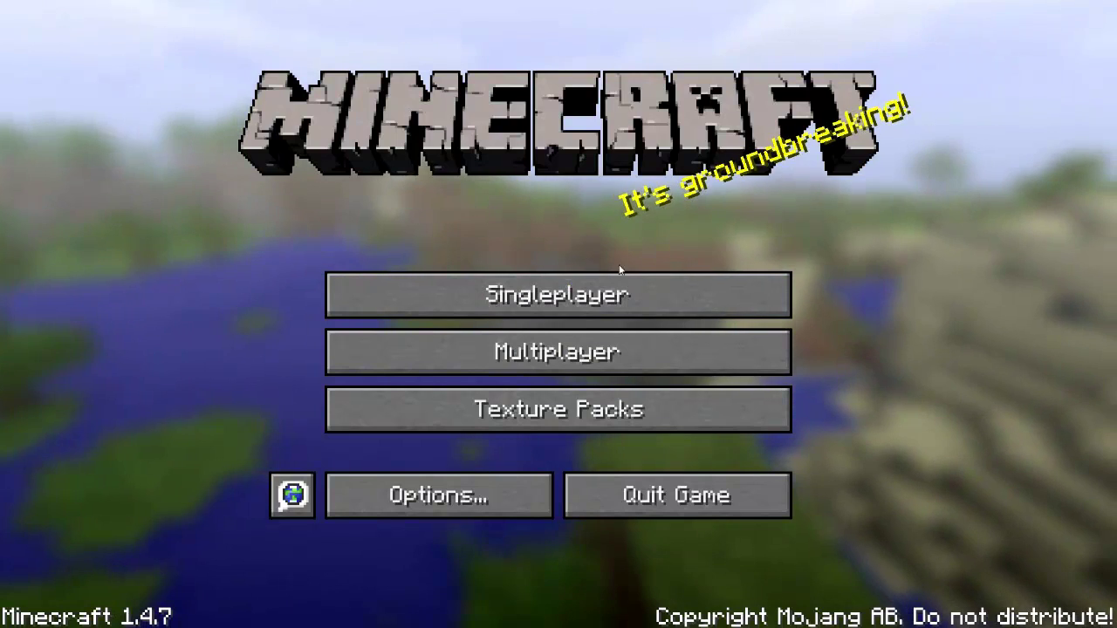
{"action": "left_click", "coordinate": [576, 303]}
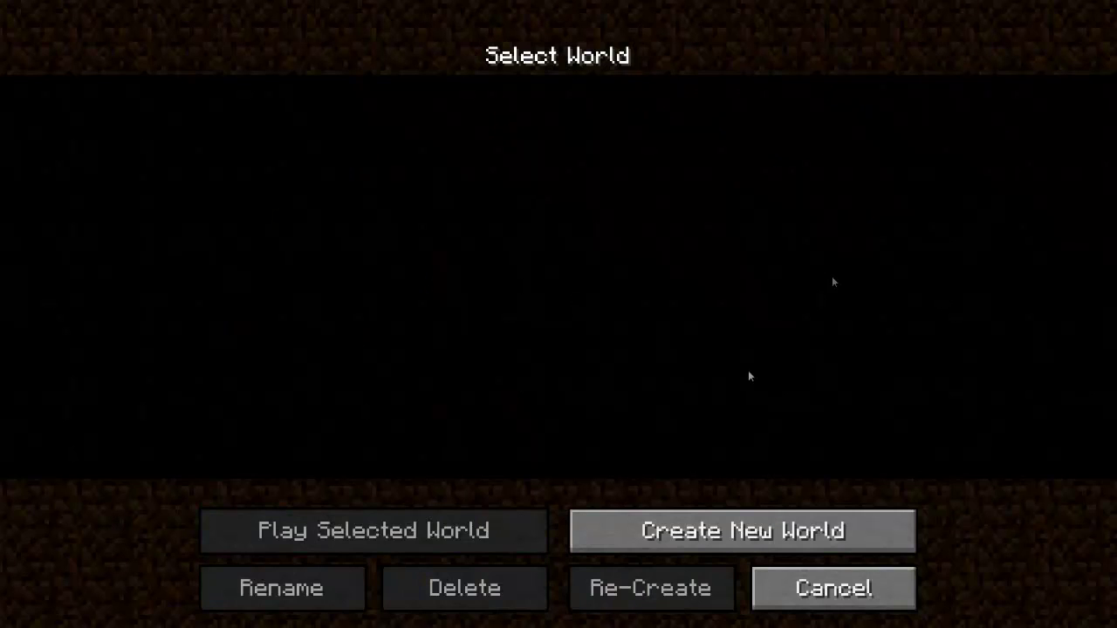
{"action": "left_click", "coordinate": [816, 600]}
{"action": "left_click", "coordinate": [625, 374]}
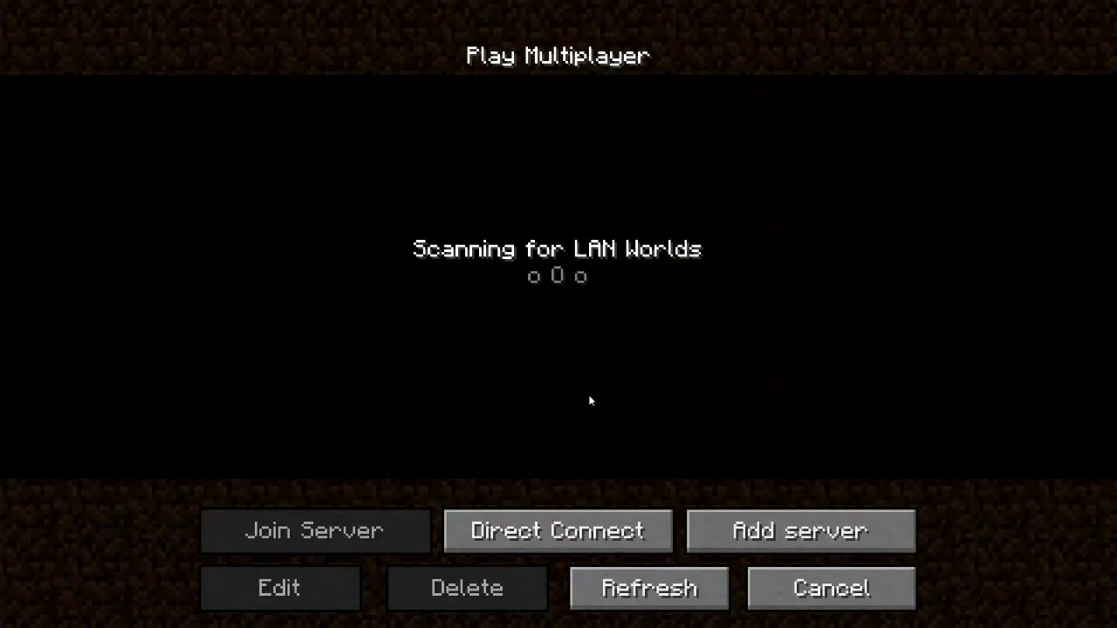
{"action": "left_click", "coordinate": [790, 585]}
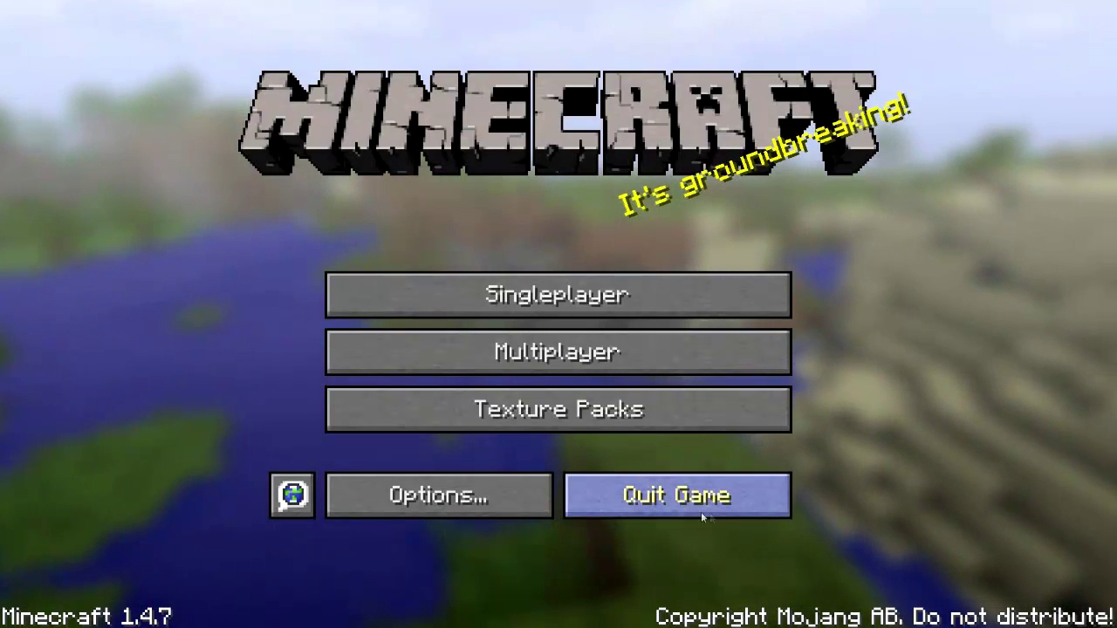